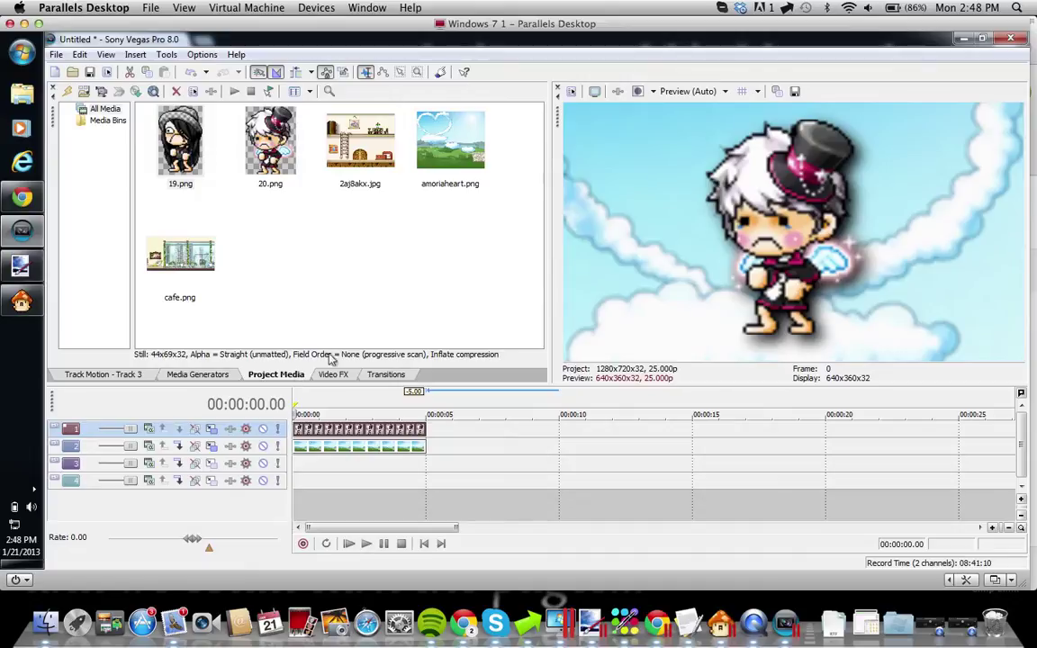
{"action": "left_click", "coordinate": [294, 428]}
{"action": "scroll", "coordinate": [389, 500], "scroll_direction": "up", "scroll_amount": 2}
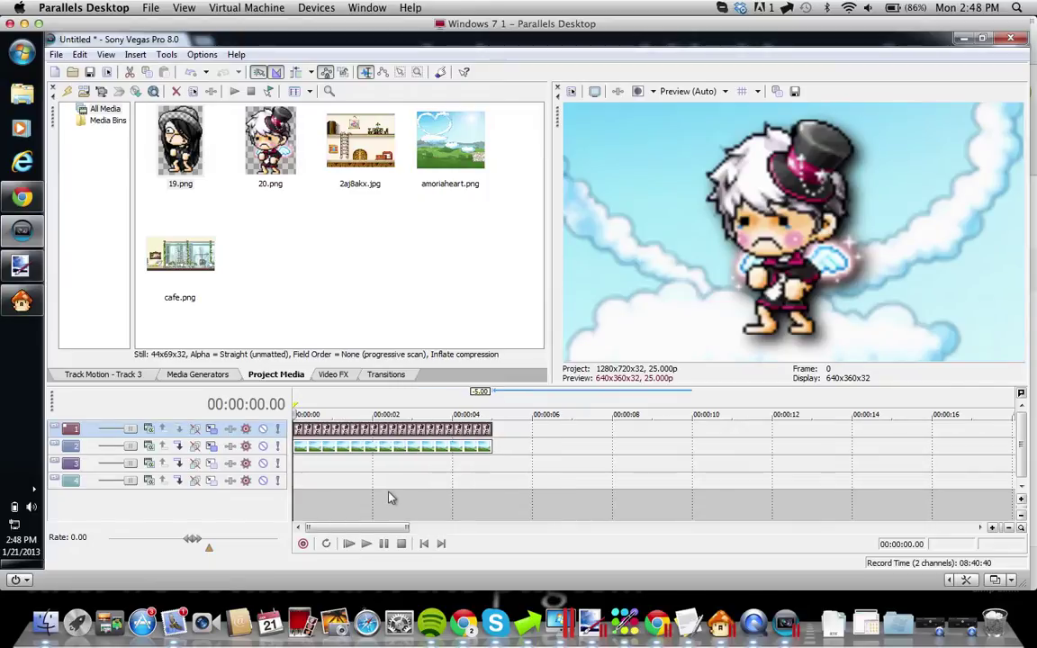
{"action": "scroll", "coordinate": [389, 498], "scroll_direction": "down", "scroll_amount": 2}
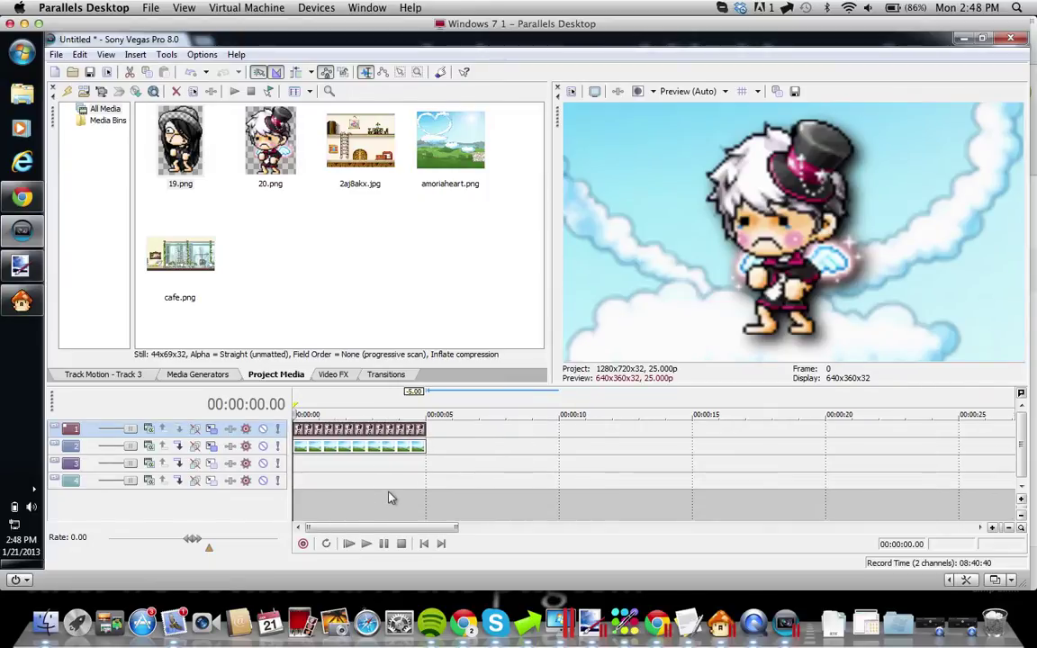
{"action": "scroll", "coordinate": [388, 498], "scroll_direction": "up", "scroll_amount": 2}
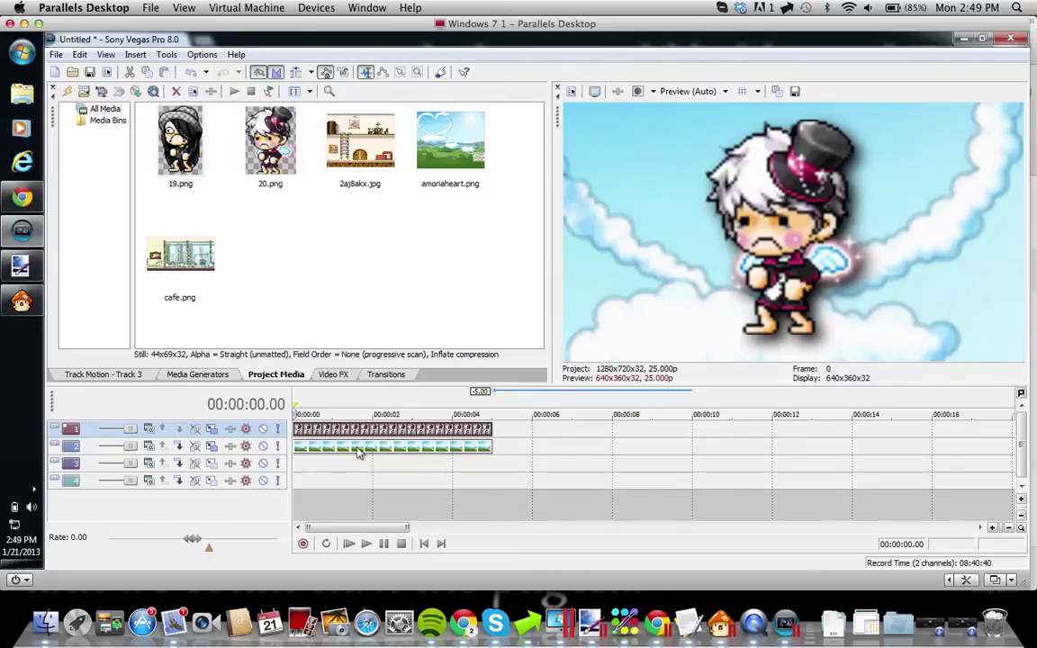
- Make track 2 a compositing child of track 1 and open the parent motion settings of track 1
{"action": "left_click", "coordinate": [304, 443]}
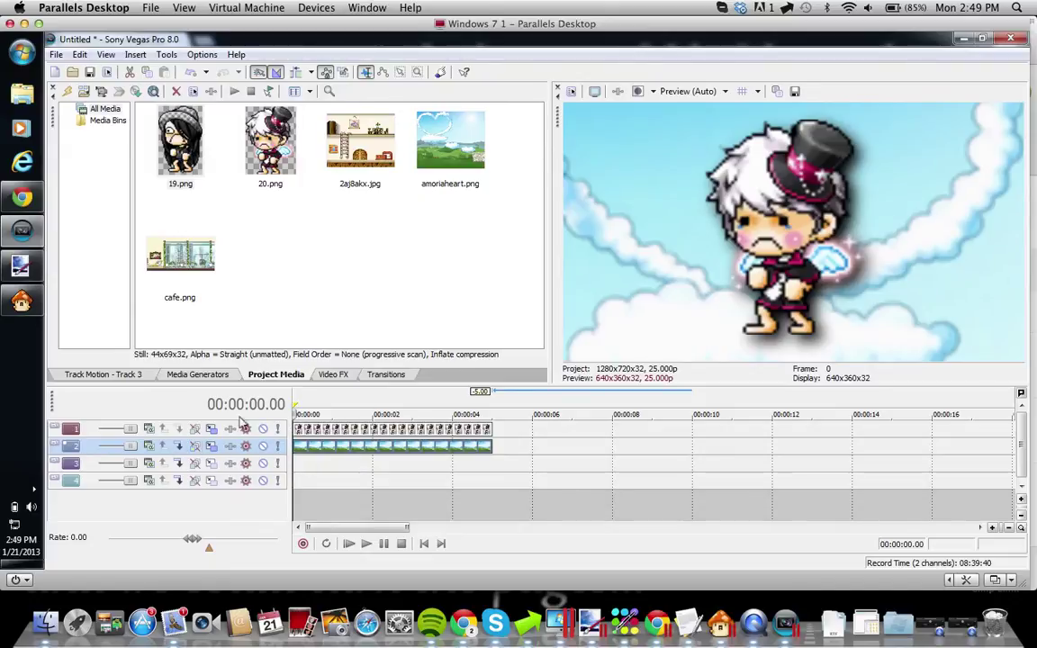
{"action": "left_click", "coordinate": [178, 447]}
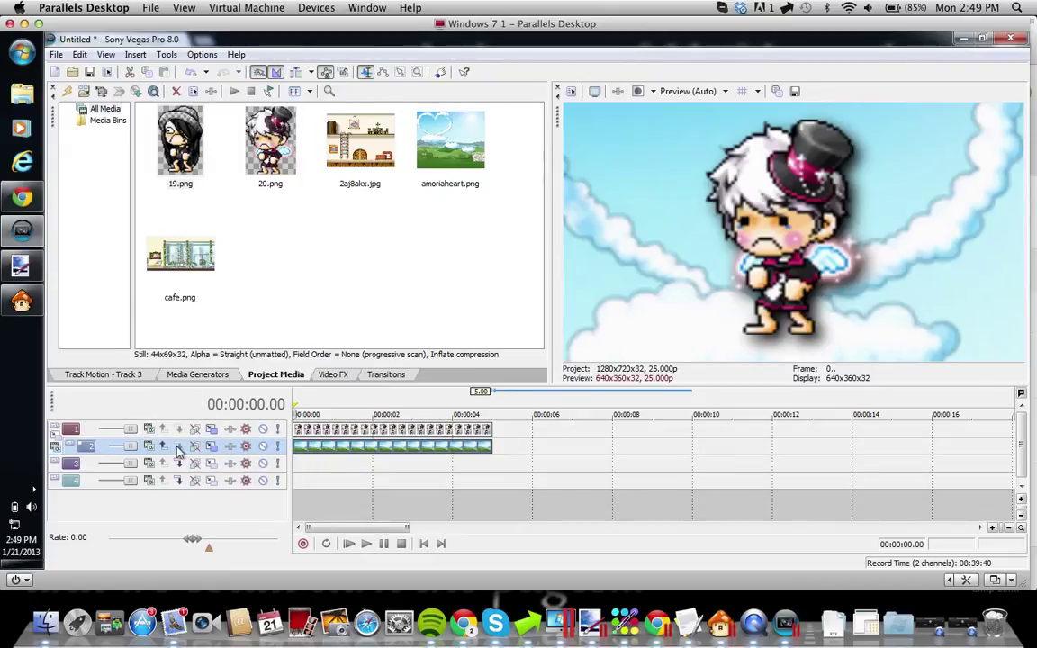
{"action": "left_click", "coordinate": [296, 433]}
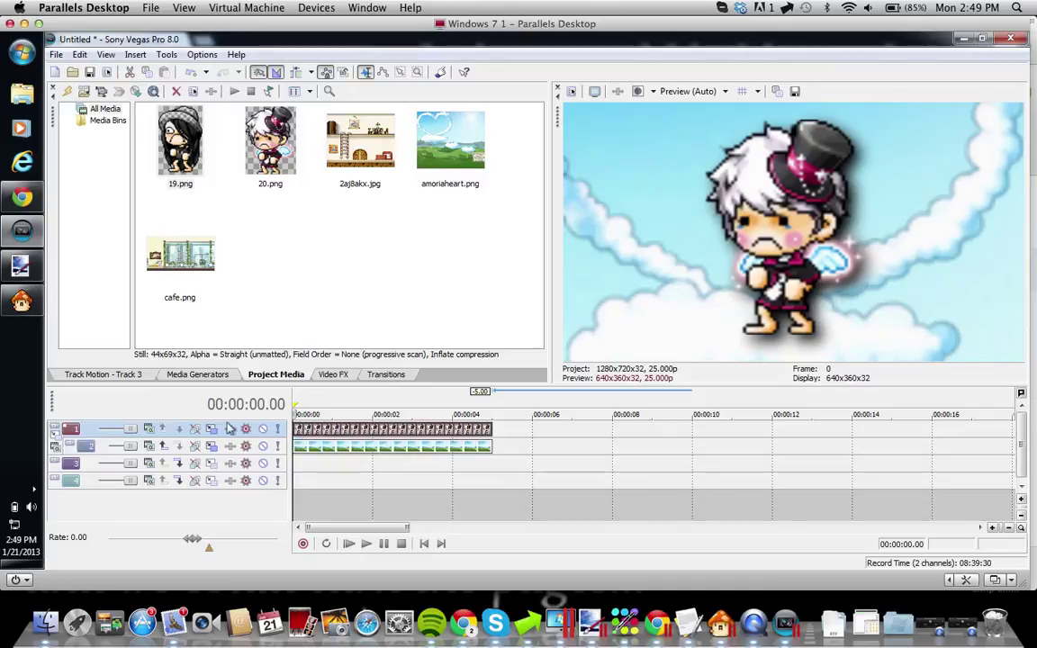
{"action": "left_click", "coordinate": [55, 439]}
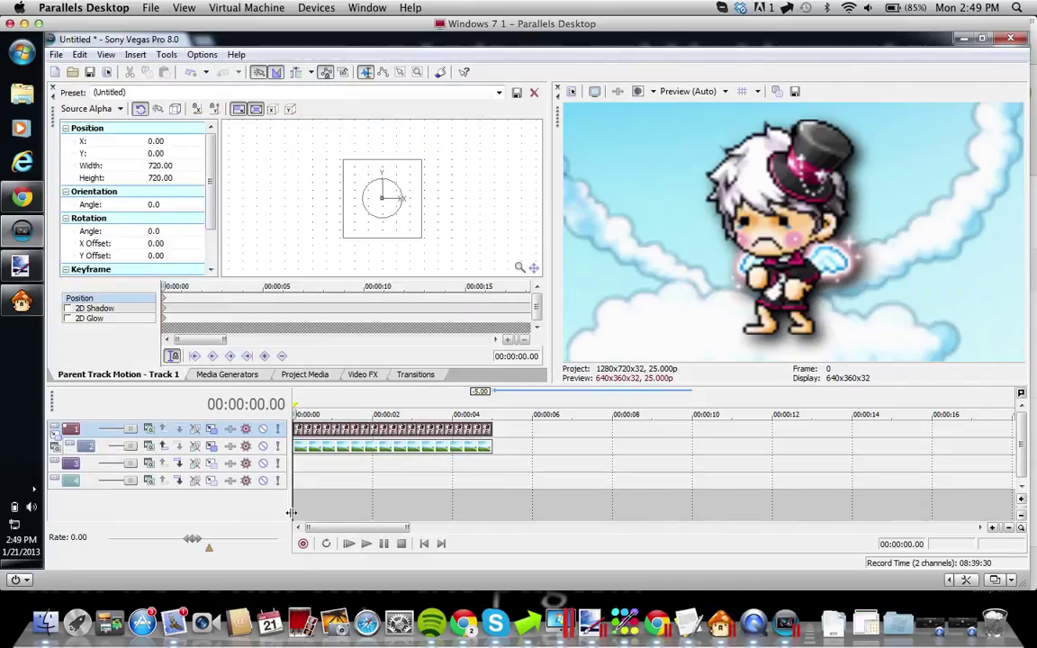
- Place a marker on the timeline at 00:00:01.00
{"action": "left_click", "coordinate": [333, 431]}
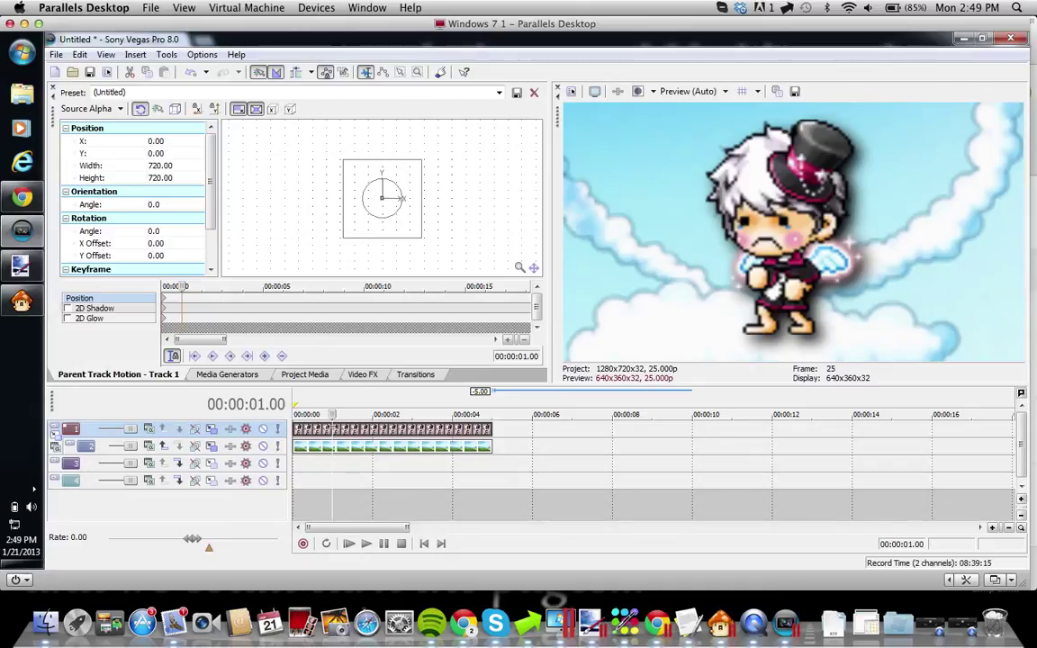
{"action": "scroll", "coordinate": [266, 320], "scroll_direction": "up", "scroll_amount": 3}
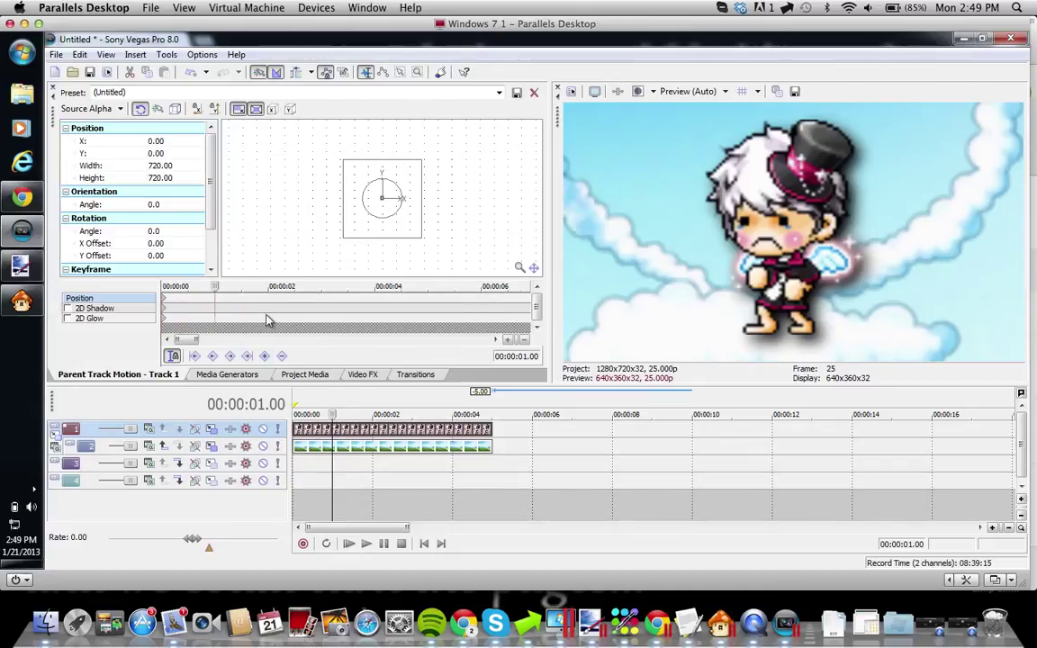
{"action": "scroll", "coordinate": [265, 320], "scroll_direction": "up", "scroll_amount": 2}
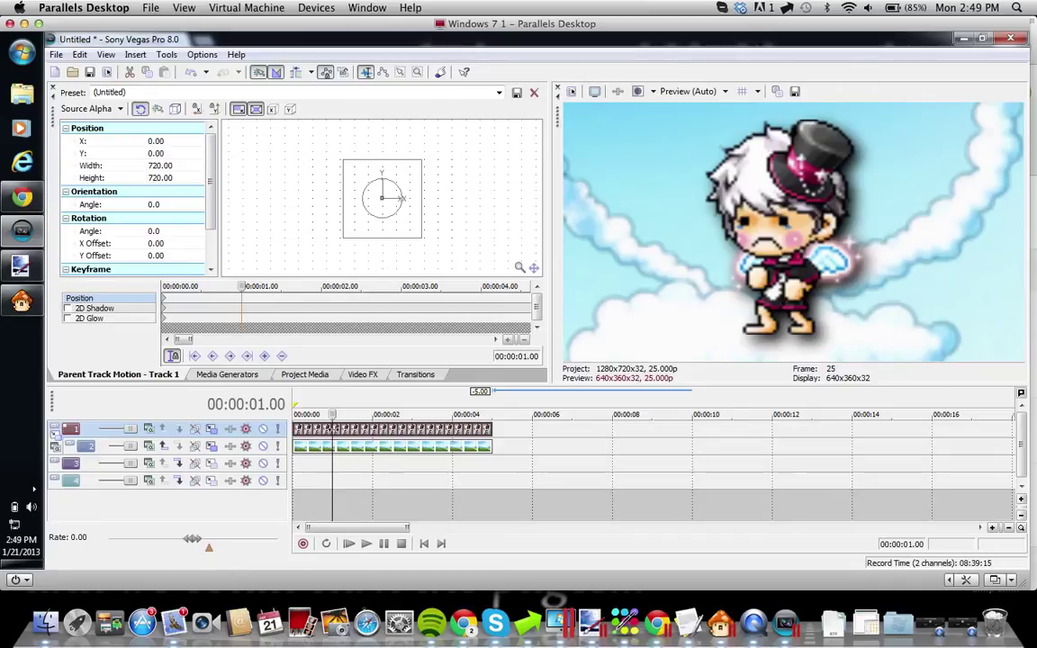
{"action": "key", "text": "m"}
{"action": "left_click", "coordinate": [203, 302]}
{"action": "key", "text": "Left"}
{"action": "key", "text": "Left"}
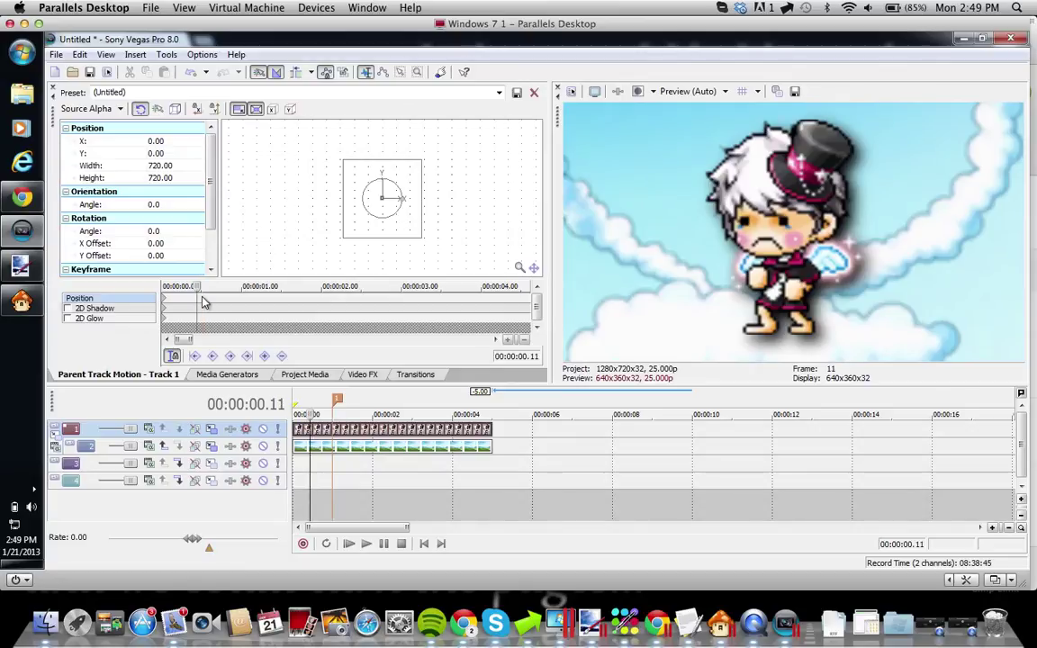
{"action": "key", "text": "Right"}
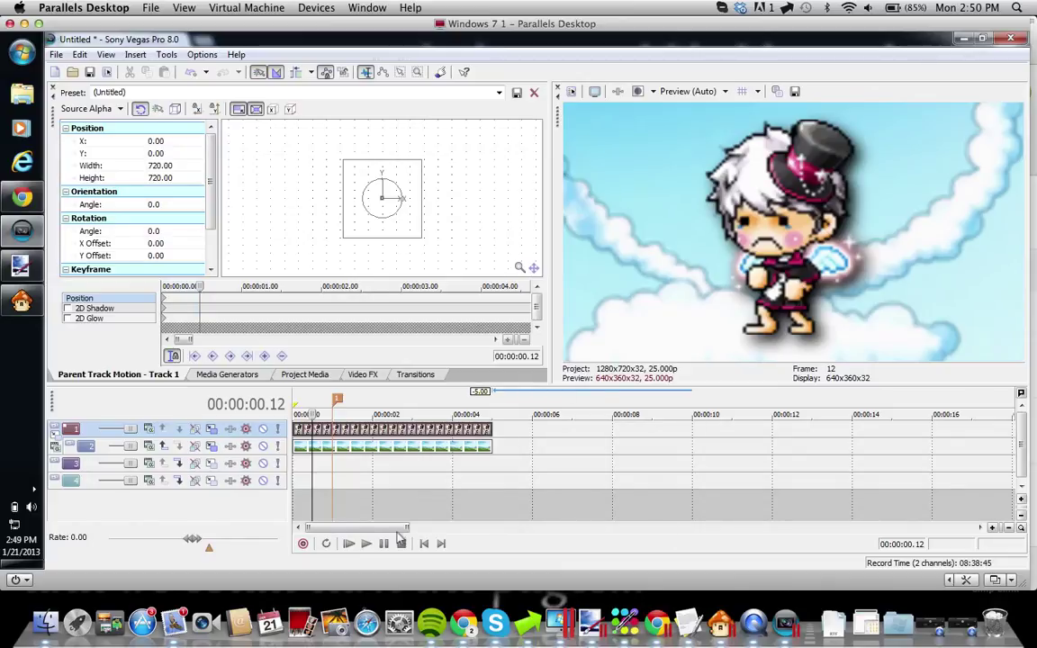
{"action": "left_click", "coordinate": [311, 429]}
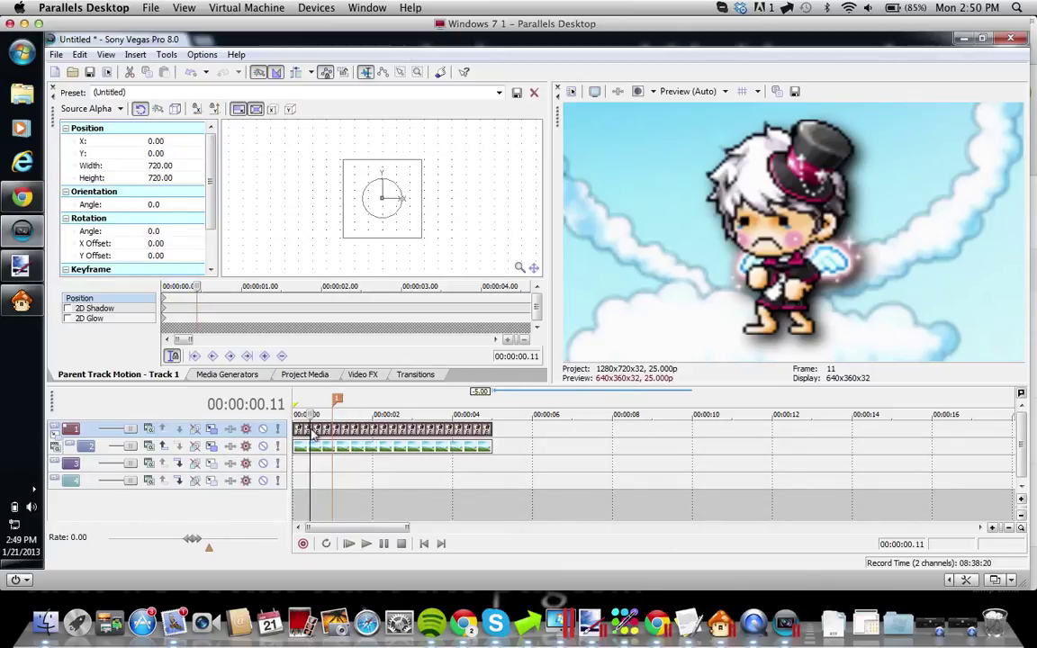
{"action": "key", "text": "m"}
{"action": "key", "text": "Return"}
{"action": "right_click", "coordinate": [315, 401]}
{"action": "left_click", "coordinate": [317, 407]}
{"action": "right_click", "coordinate": [315, 401]}
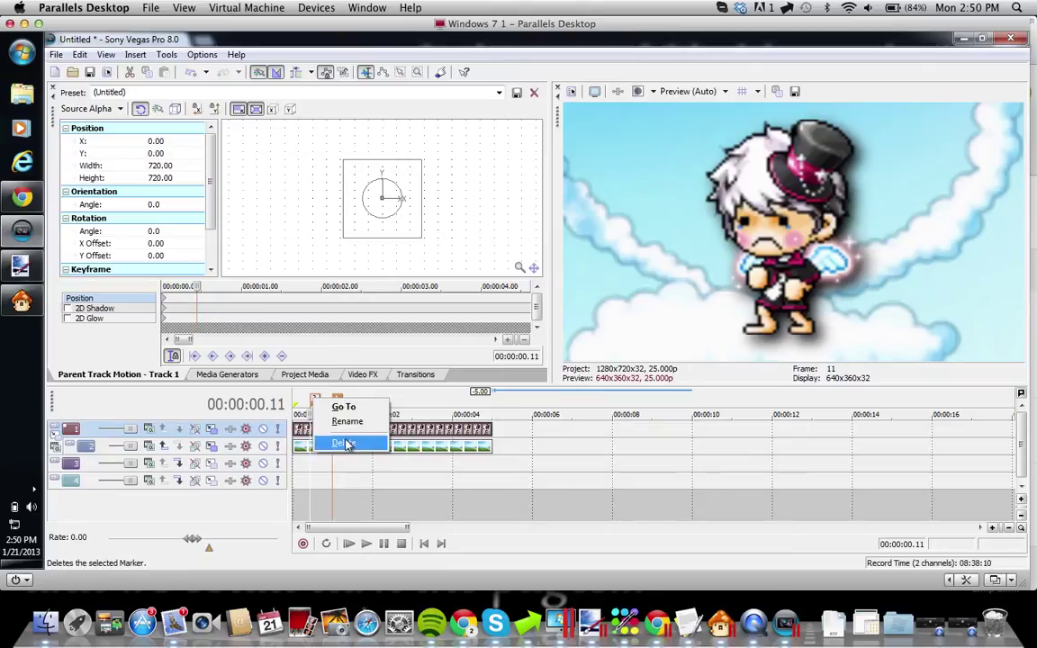
{"action": "left_click", "coordinate": [340, 442]}
- Add a position keyframe at the 00:00:01.00 marker in the parent motion of track 1
{"action": "left_click", "coordinate": [336, 429]}
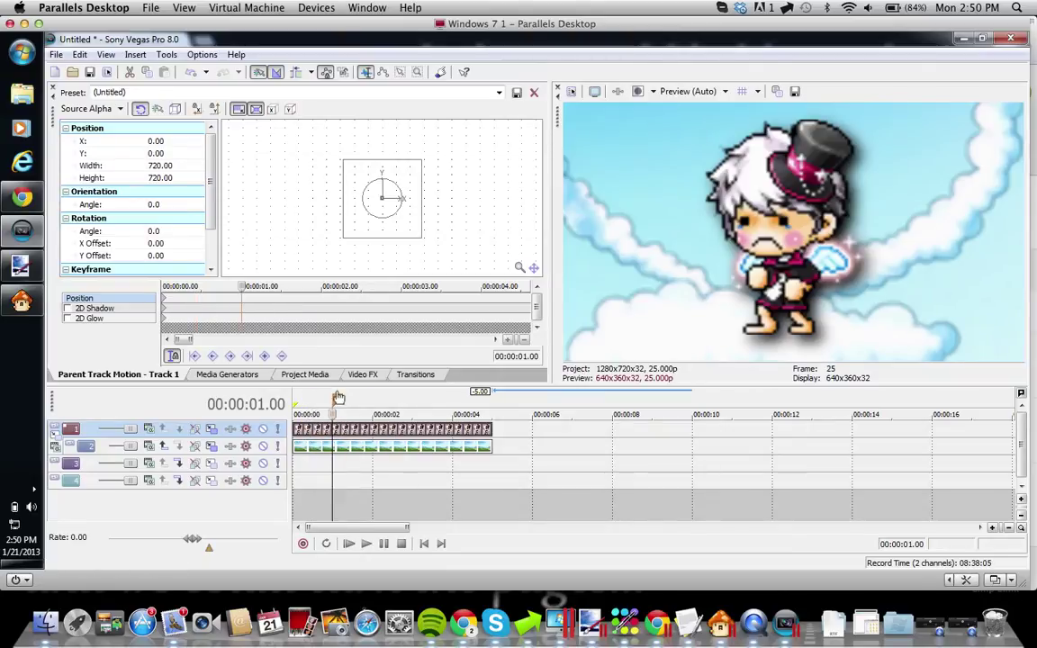
{"action": "left_click", "coordinate": [313, 445]}
{"action": "left_click", "coordinate": [380, 435]}
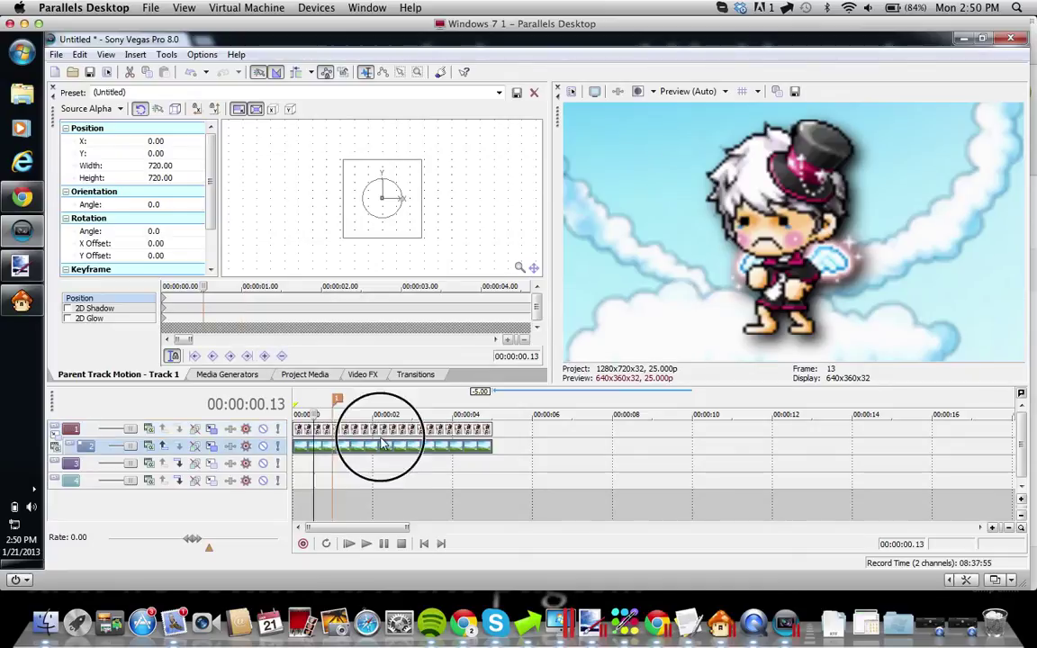
{"action": "left_click", "coordinate": [335, 431]}
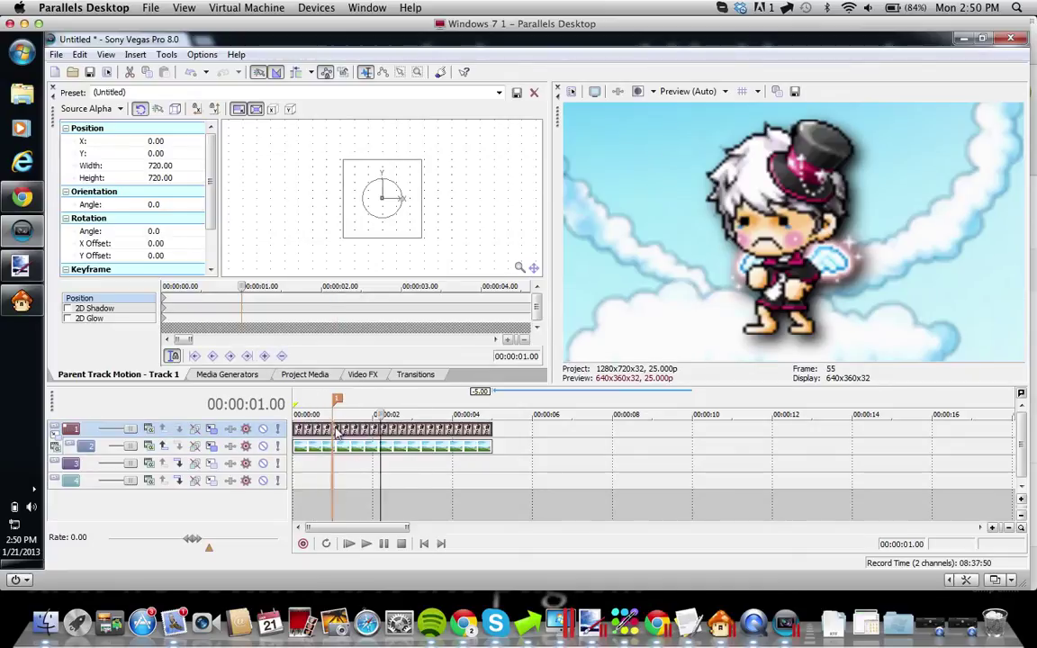
{"action": "left_click", "coordinate": [266, 356]}
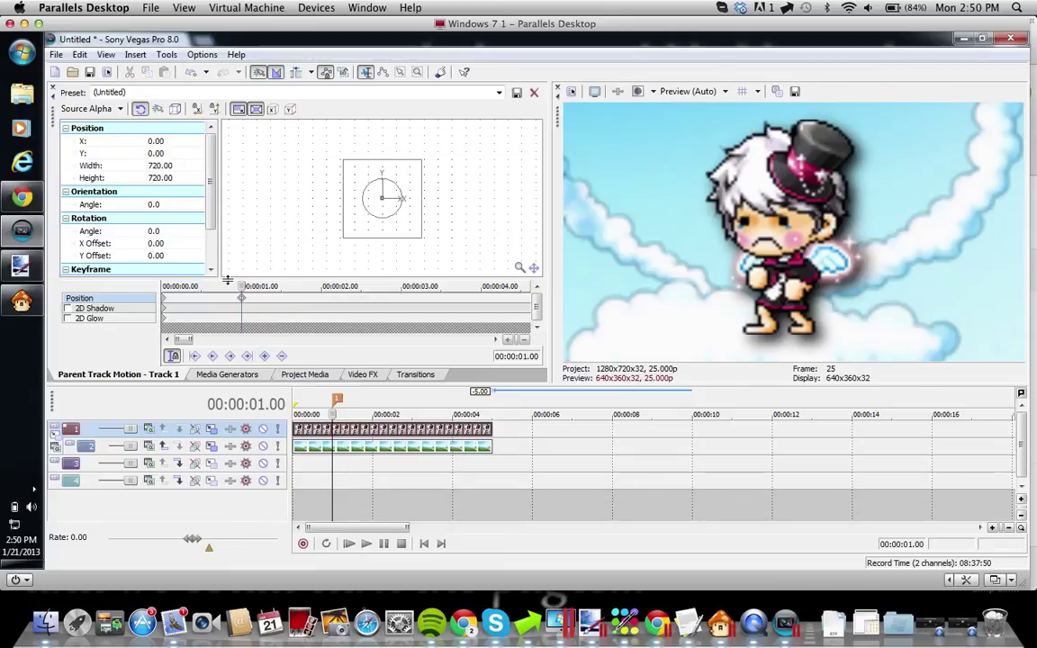
- Enlarge the motion frame at the one-second keyframe evenly about its centre to about 784 × 784
{"action": "left_click", "coordinate": [240, 299]}
{"action": "left_click", "coordinate": [242, 300]}
{"action": "left_click", "coordinate": [421, 238]}
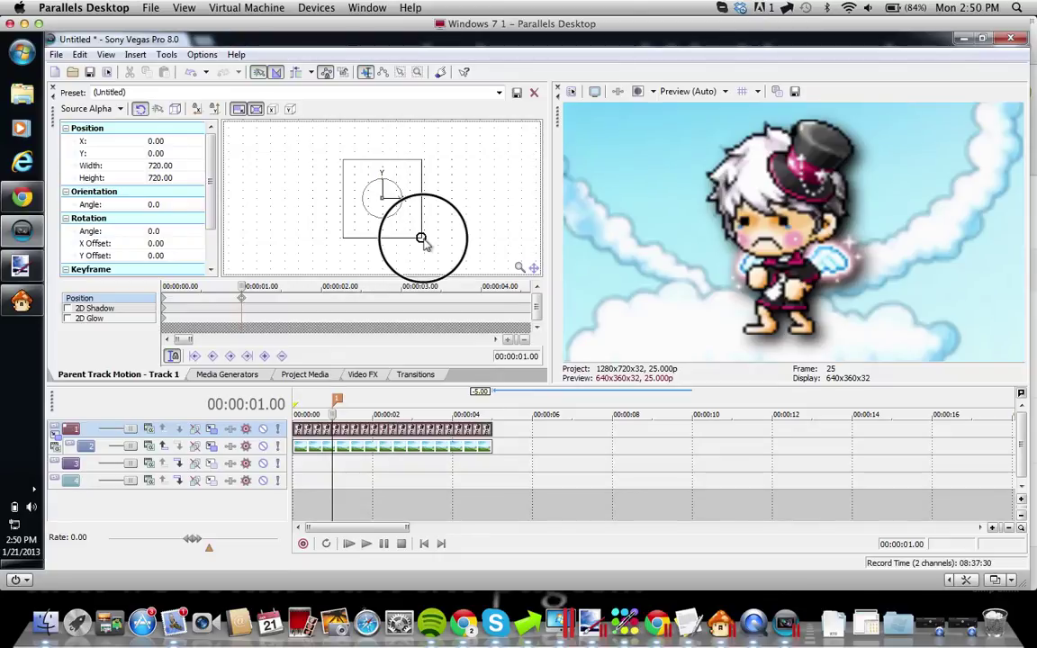
{"action": "left_click_drag", "start_coordinate": [421, 238], "coordinate": [425, 241]}
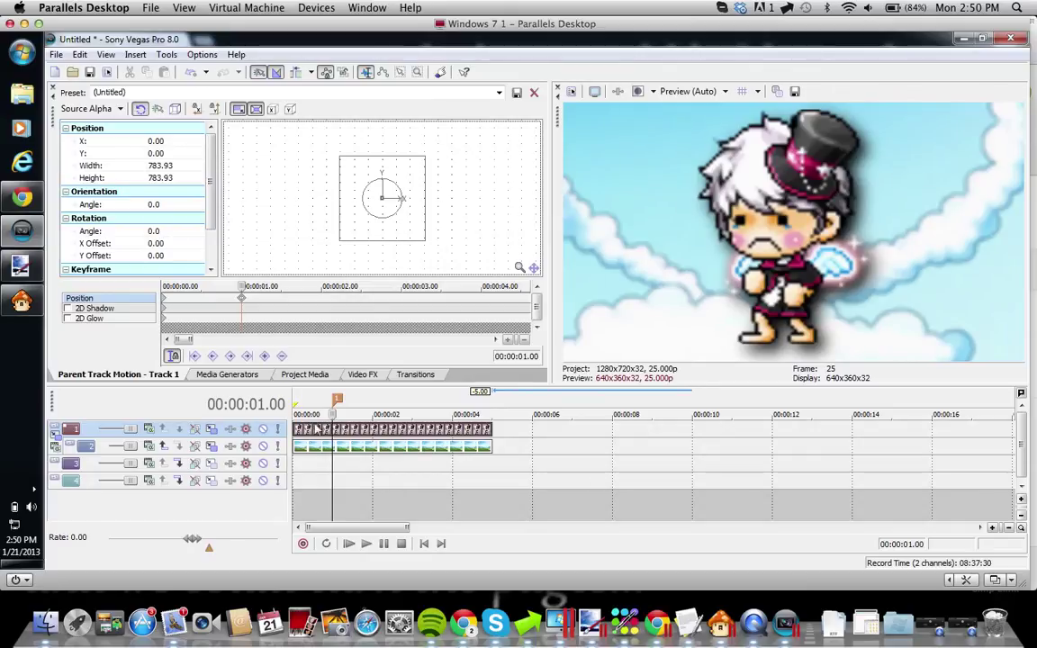
- Step through the enlargement from the start of the timeline to check how the scene grows
{"action": "key", "text": "ctrl+Home"}
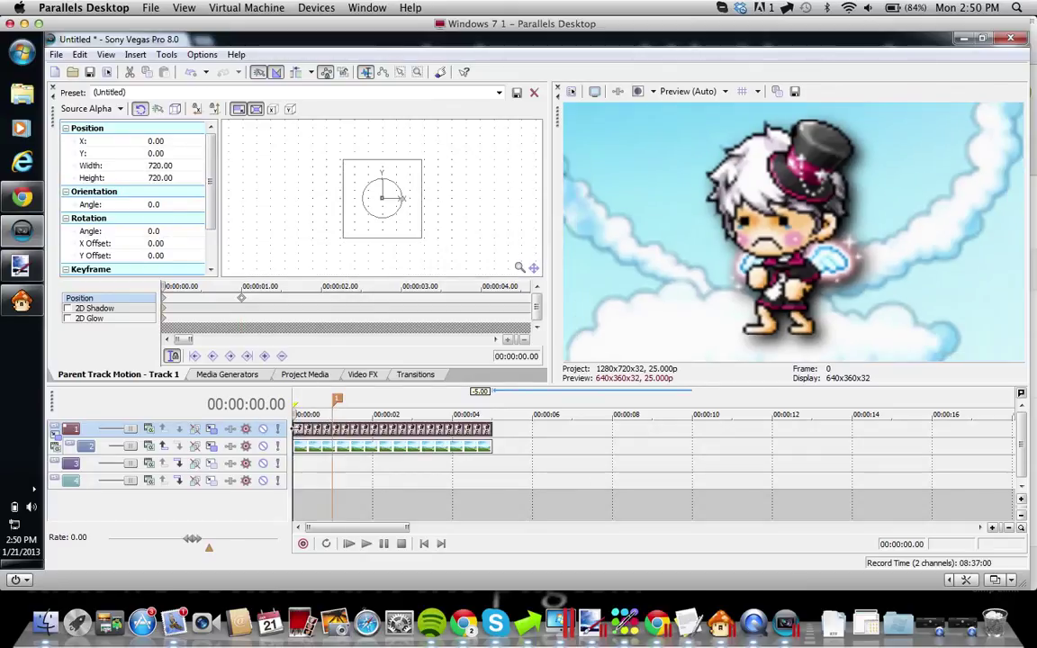
{"action": "key", "text": "Right"}
{"action": "key", "text": "Right"}
{"action": "key", "text": "Right"}
{"action": "key", "text": "Right"}
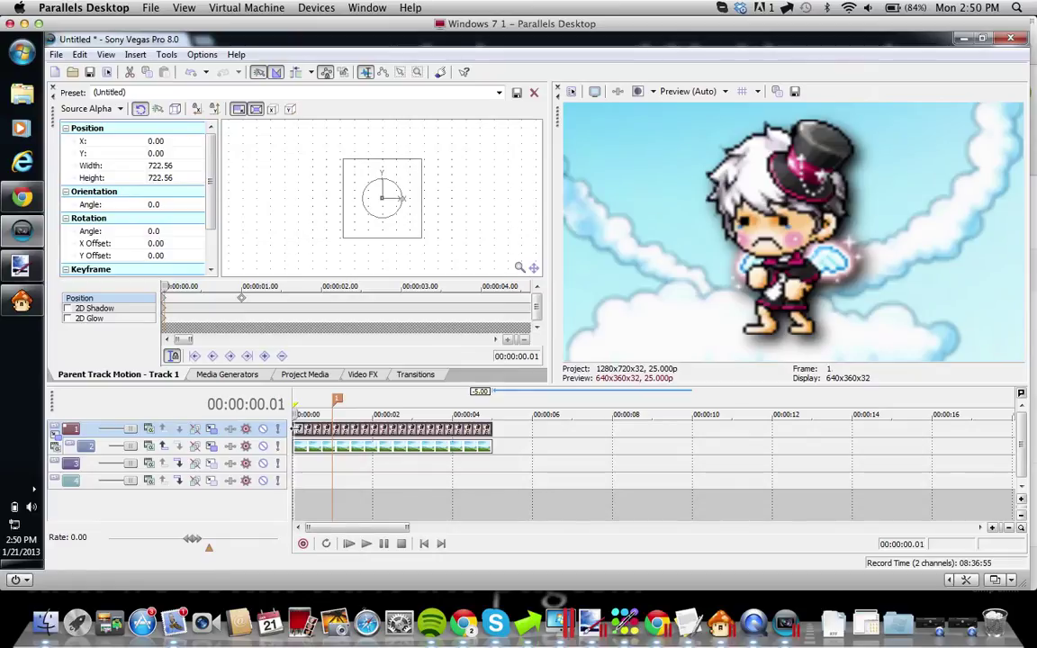
{"action": "key", "text": "Up"}
{"action": "key", "text": "Right"}
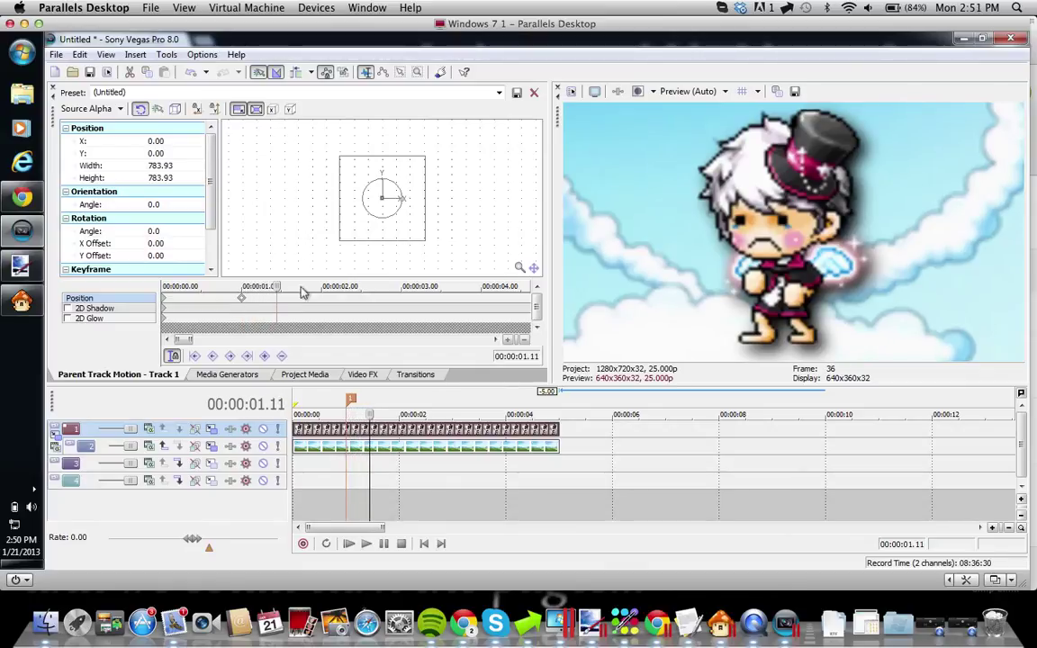
- Move the one-second position keyframe to 00:00:02.00
{"action": "left_click", "coordinate": [242, 298]}
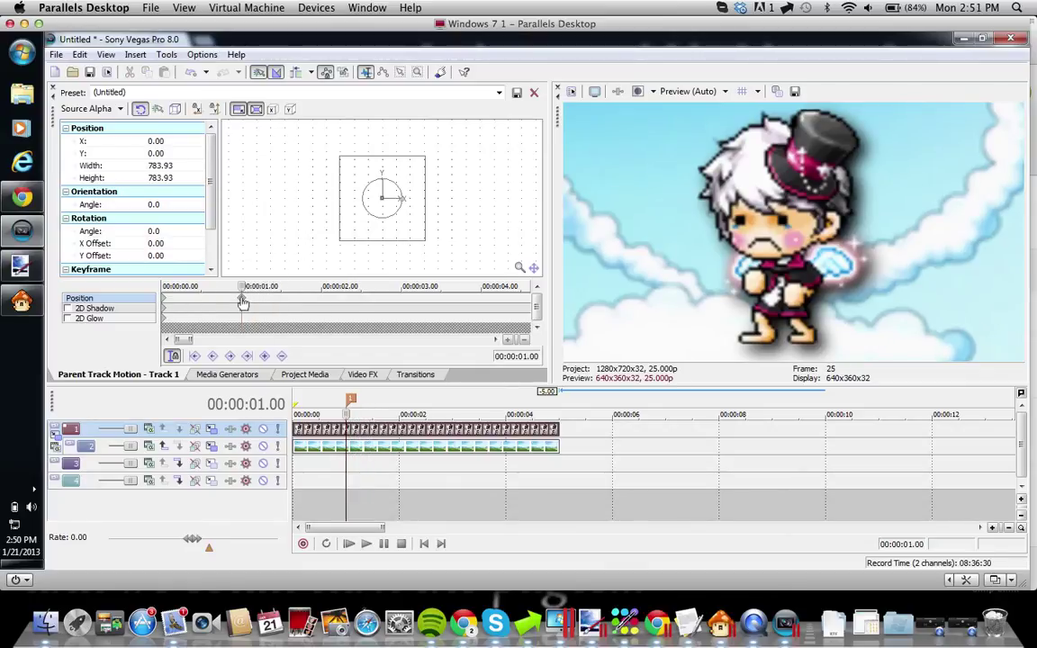
{"action": "left_click", "coordinate": [325, 304]}
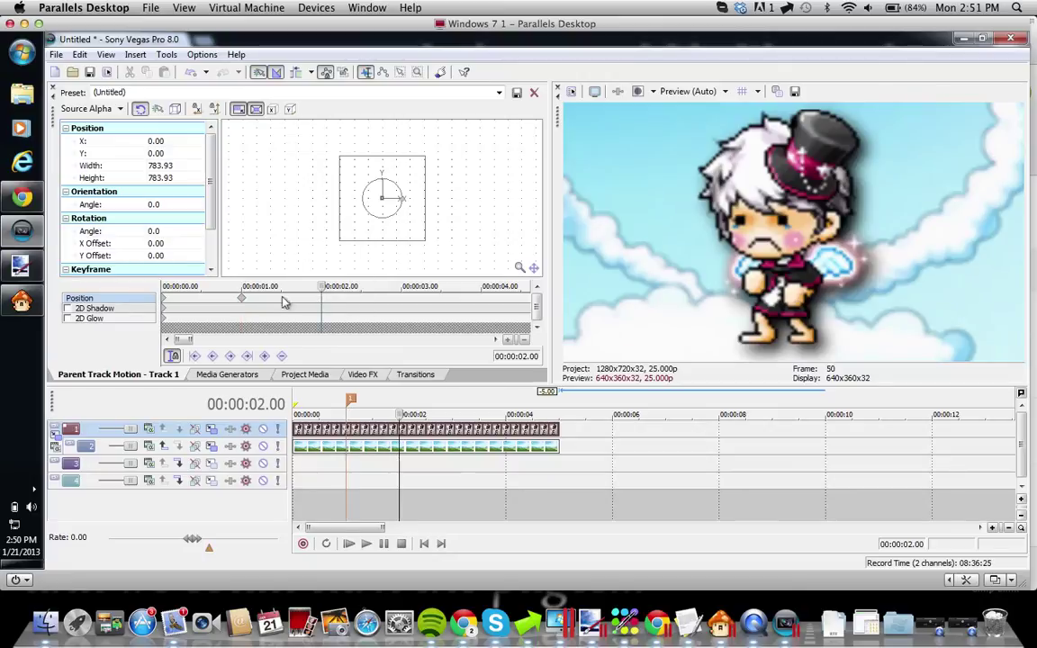
{"action": "left_click_drag", "start_coordinate": [242, 298], "coordinate": [323, 312]}
- Step frame by frame through the second before the moved keyframe to examine the slower enlargement
{"action": "left_click", "coordinate": [353, 436]}
{"action": "key", "text": "Right"}
{"action": "key", "text": "Right"}
{"action": "key", "text": "Right"}
{"action": "key", "text": "Right"}
{"action": "key", "text": "Right"}
{"action": "key", "text": "Right"}
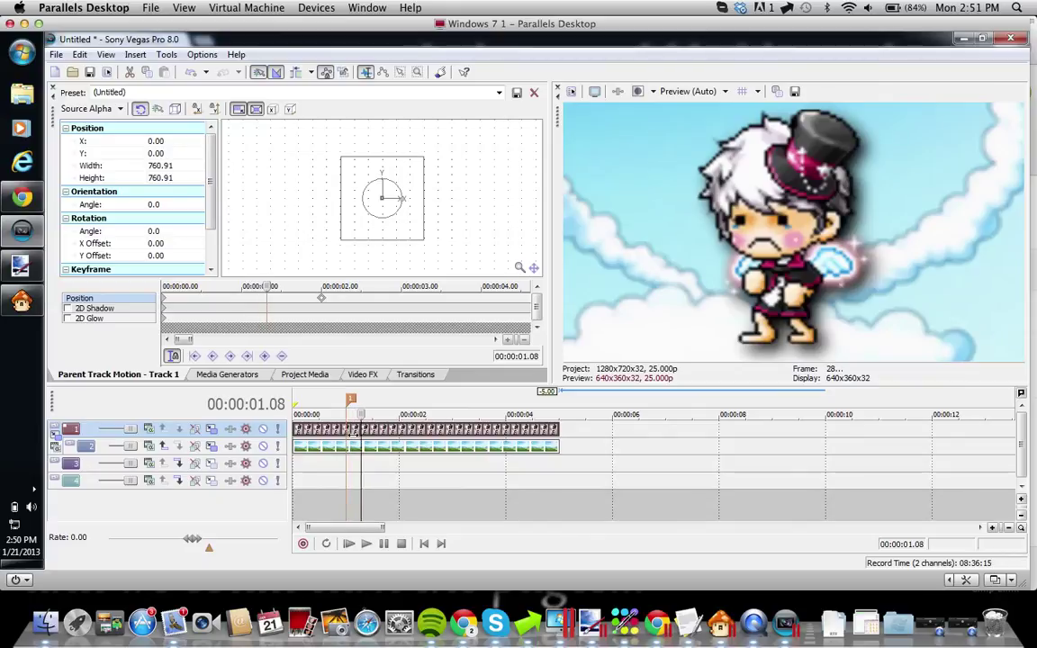
{"action": "key", "text": "Right"}
{"action": "key", "text": "Right"}
{"action": "key", "text": "Right"}
{"action": "key", "text": "Right"}
{"action": "key", "text": "Right"}
{"action": "key", "text": "Right"}
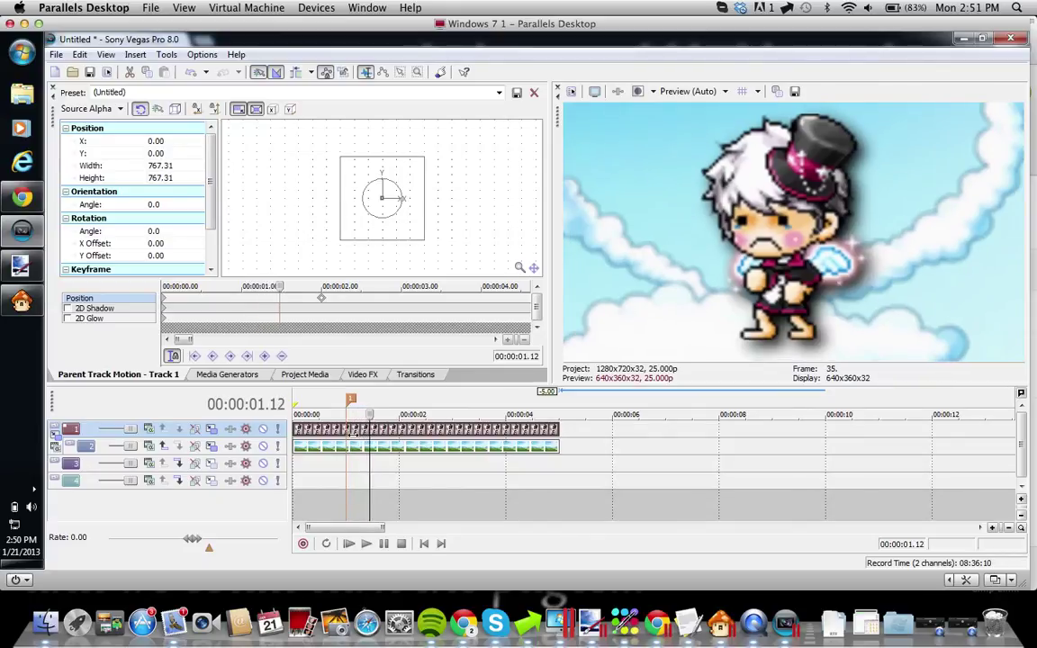
{"action": "key", "text": "Right"}
{"action": "key", "text": "Right"}
{"action": "key", "text": "Right"}
{"action": "key", "text": "Right"}
{"action": "key", "text": "Right"}
{"action": "key", "text": "Right"}
{"action": "key", "text": "Right"}
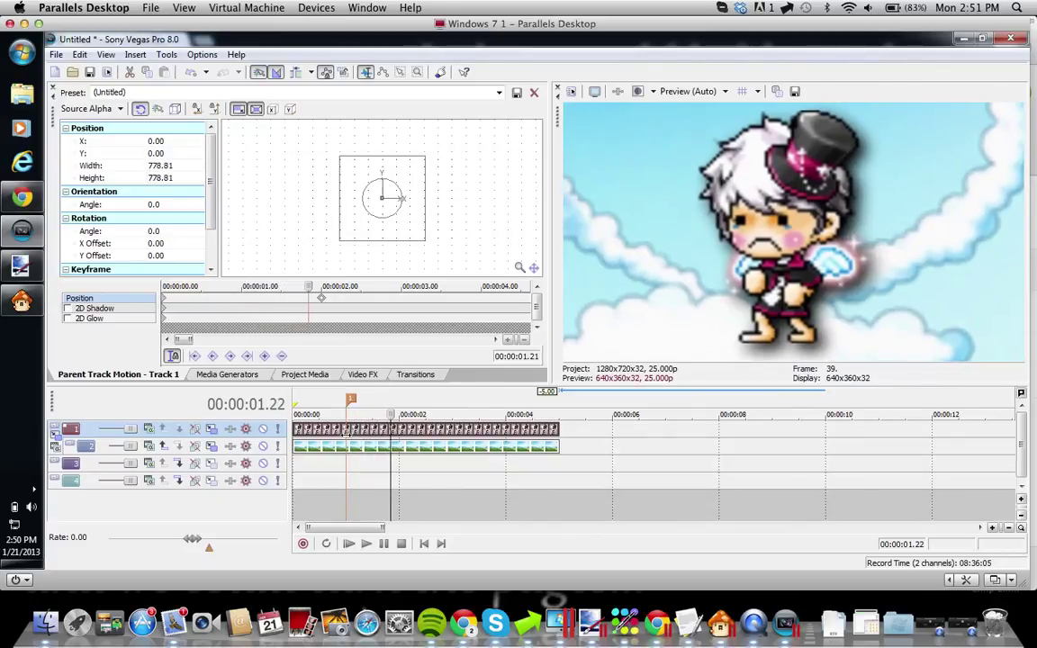
- Move the position keyframe back to the marker at 00:00:01.00
{"action": "left_click", "coordinate": [348, 435]}
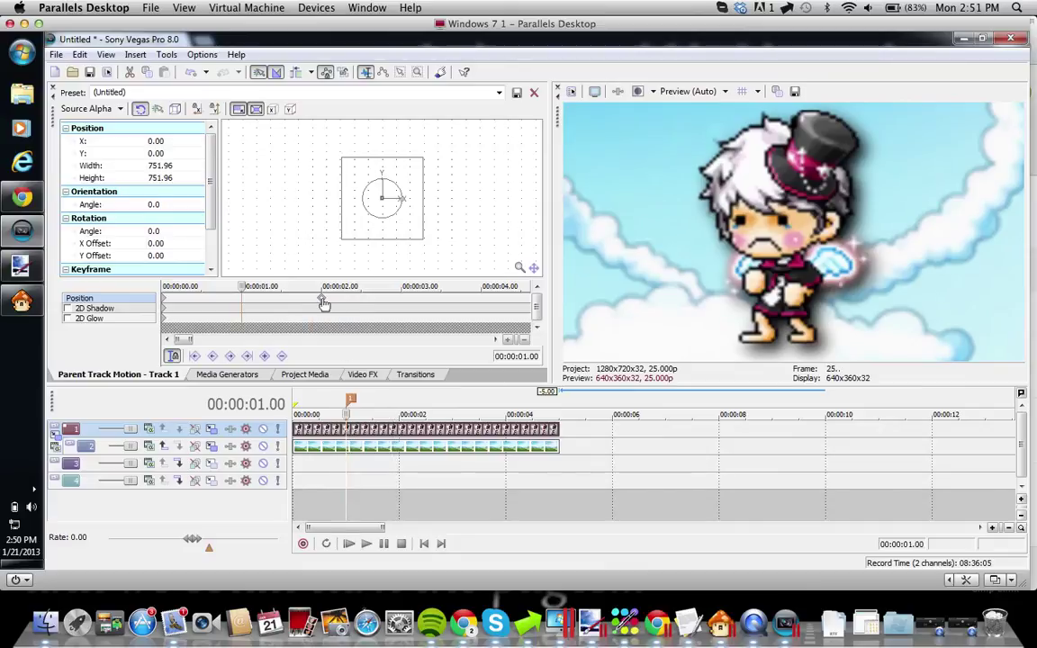
{"action": "left_click_drag", "start_coordinate": [321, 299], "coordinate": [243, 307]}
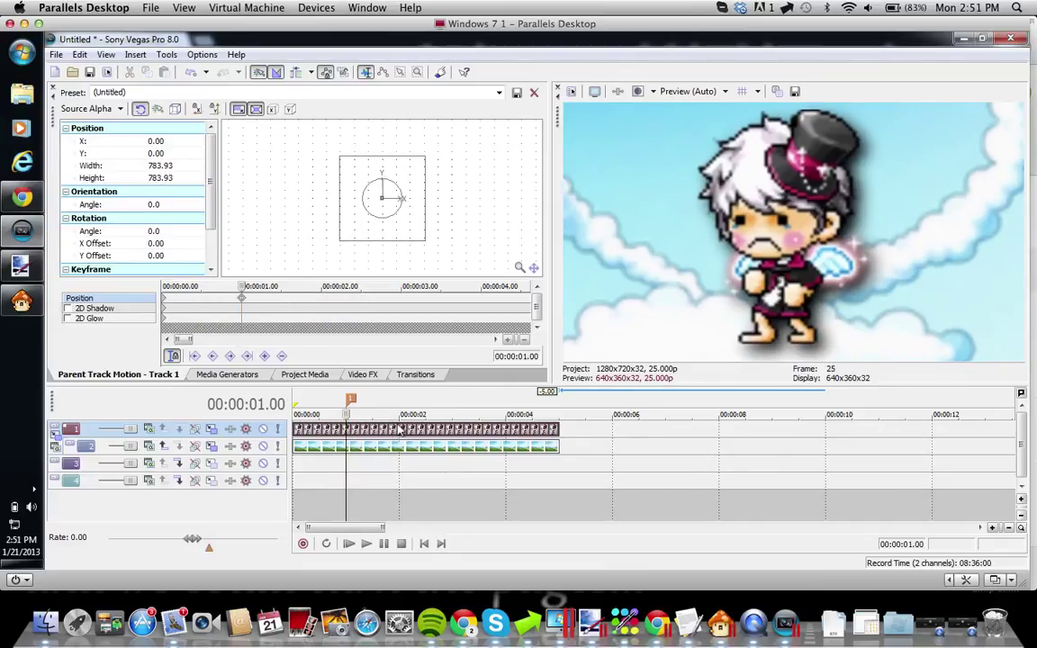
- Add cafe.png from the project media to track 4, starting at 00:00:05.00 where the first scene ends
{"action": "scroll", "coordinate": [447, 434], "scroll_direction": "down", "scroll_amount": 5}
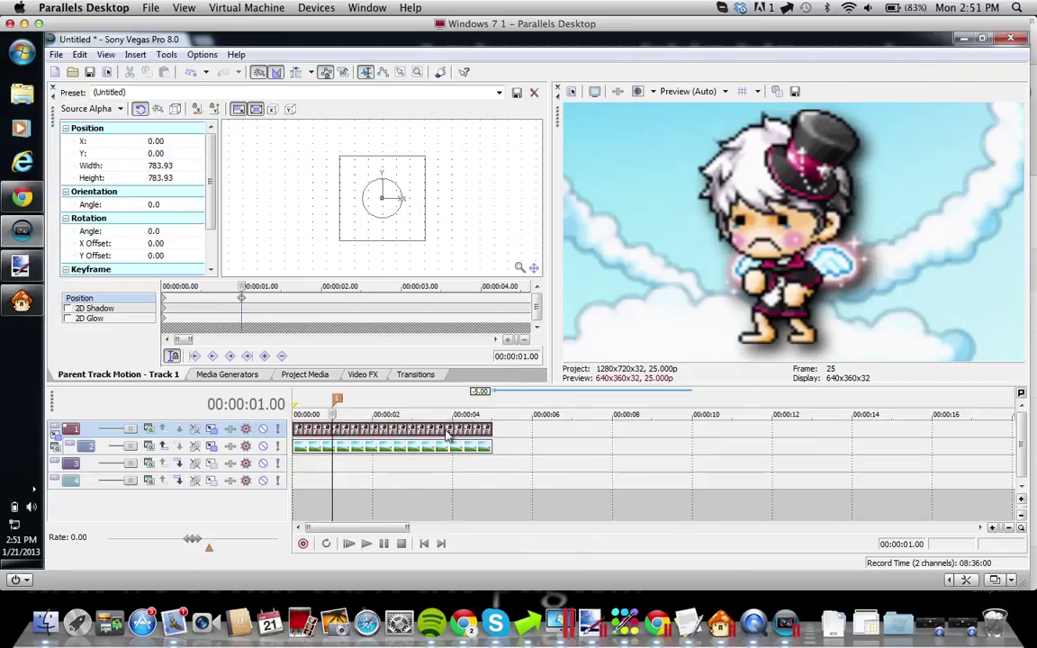
{"action": "scroll", "coordinate": [448, 435], "scroll_direction": "up", "scroll_amount": 3}
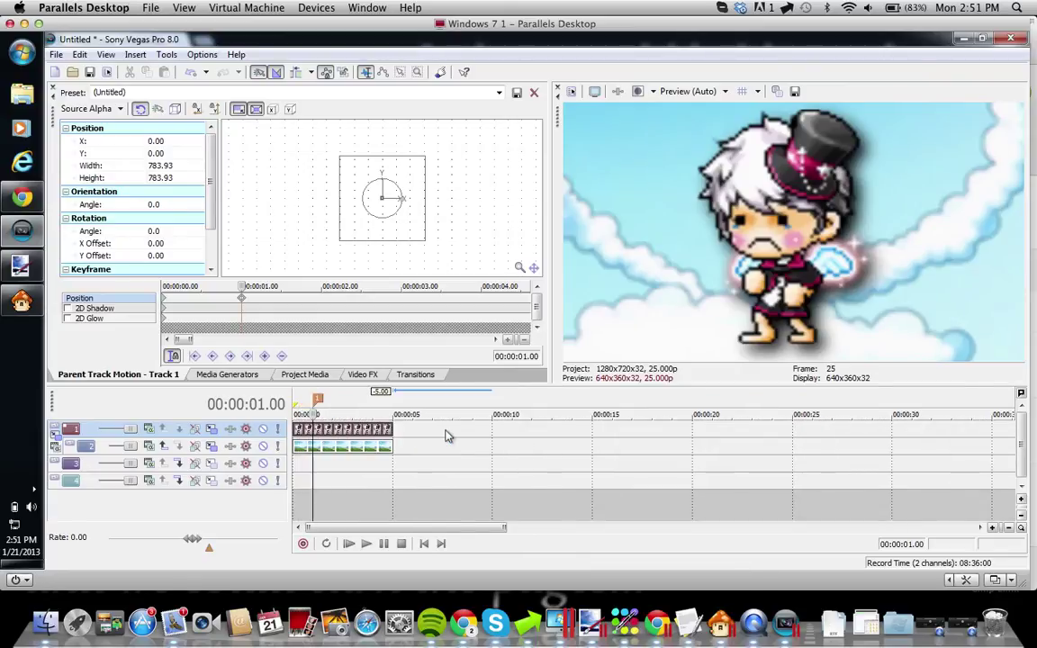
{"action": "left_click", "coordinate": [398, 471]}
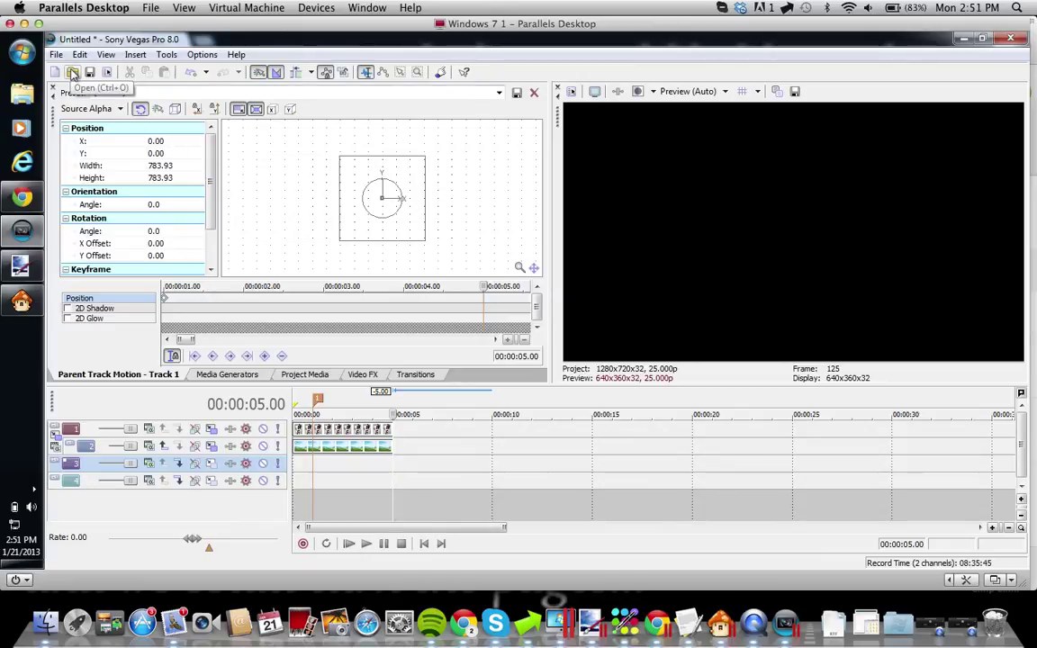
{"action": "left_click", "coordinate": [302, 374]}
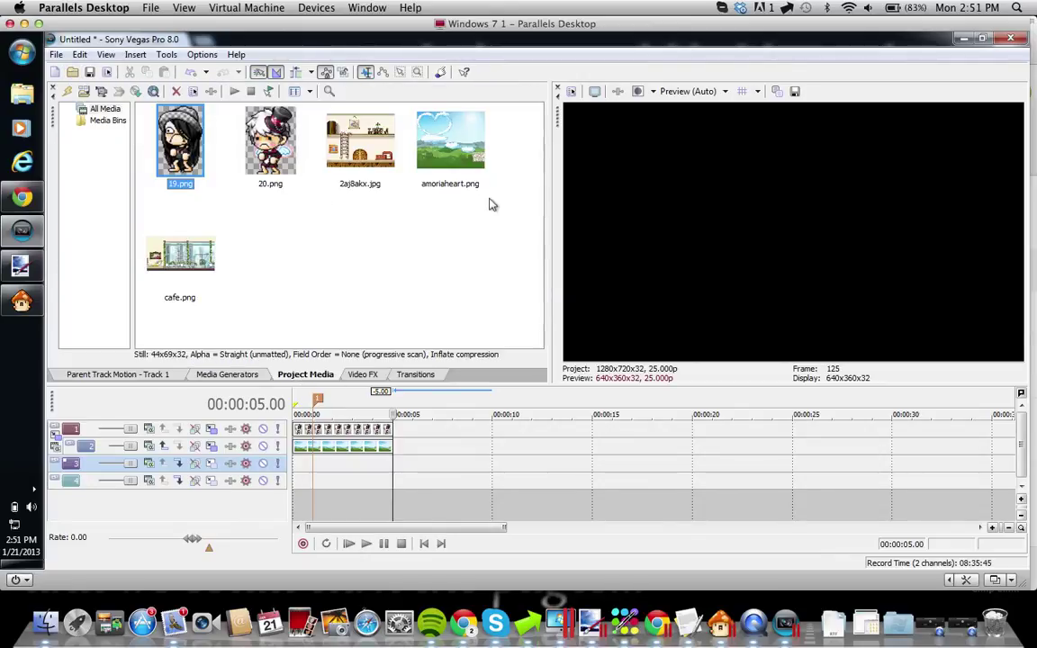
{"action": "left_click_drag", "start_coordinate": [180, 226], "coordinate": [396, 481]}
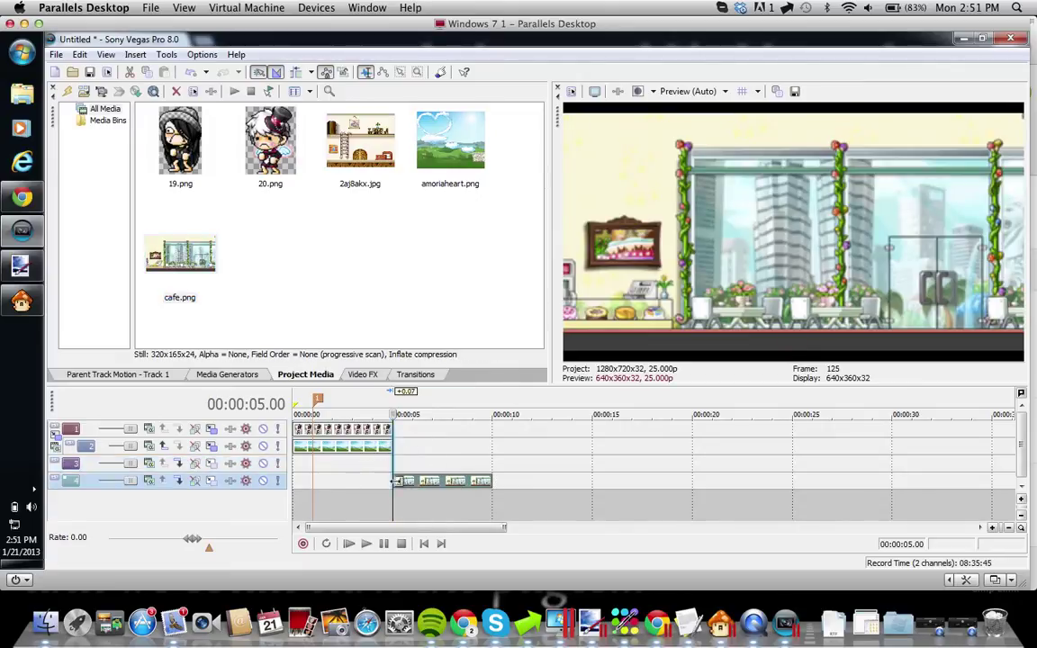
- Open the track motion settings for track 4 at 00:00:05.00, where the cafe clip starts
{"action": "left_click", "coordinate": [393, 466]}
{"action": "left_click", "coordinate": [215, 480]}
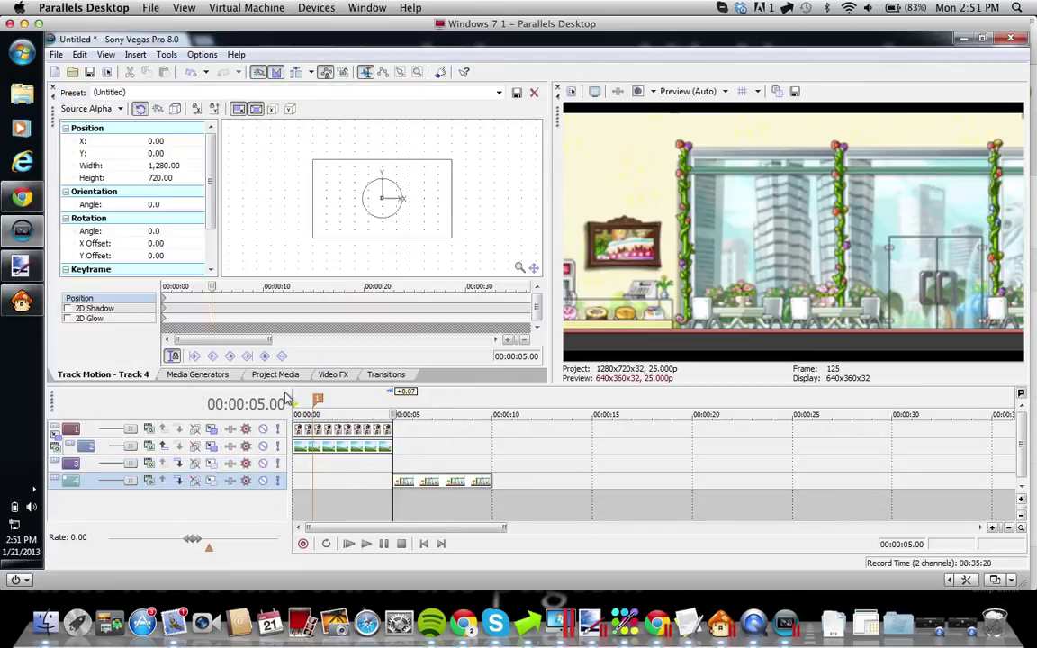
- Try enlarging and shifting track 4's frame at 00:00:05.00, undoing the change and returning the cafe clip to that start time
{"action": "mouse_move", "coordinate": [452, 238]}
{"action": "left_mouse_down"}
{"action": "mouse_move", "coordinate": [523, 271]}
{"action": "mouse_move", "coordinate": [453, 234]}
{"action": "left_mouse_up"}
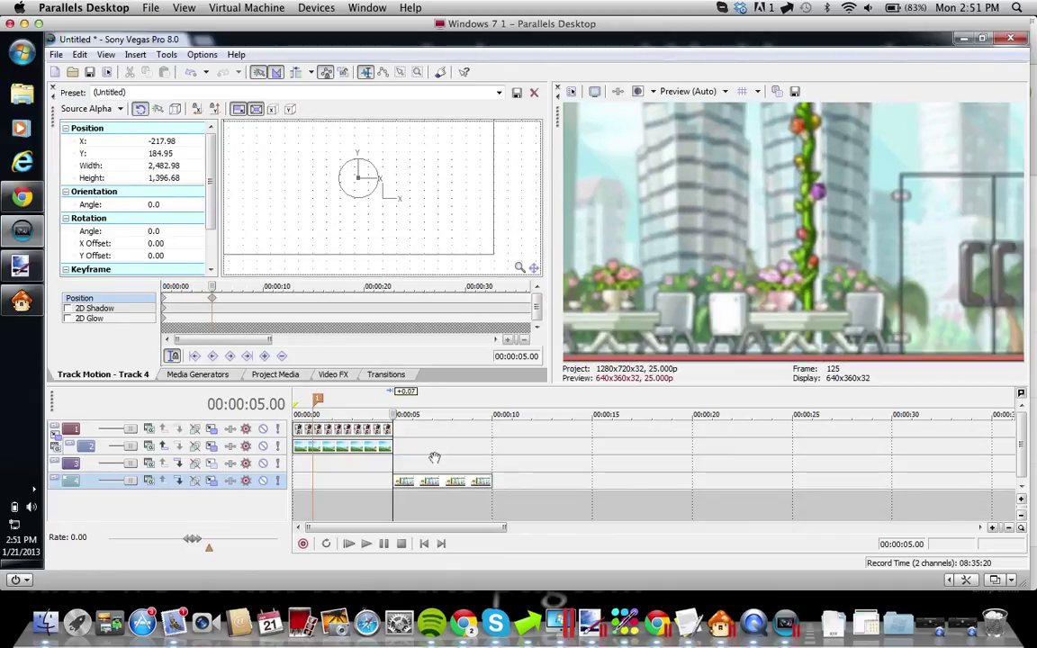
{"action": "key", "text": "ctrl+z"}
{"action": "key", "text": "ctrl+z"}
{"action": "key", "text": "ctrl+z"}
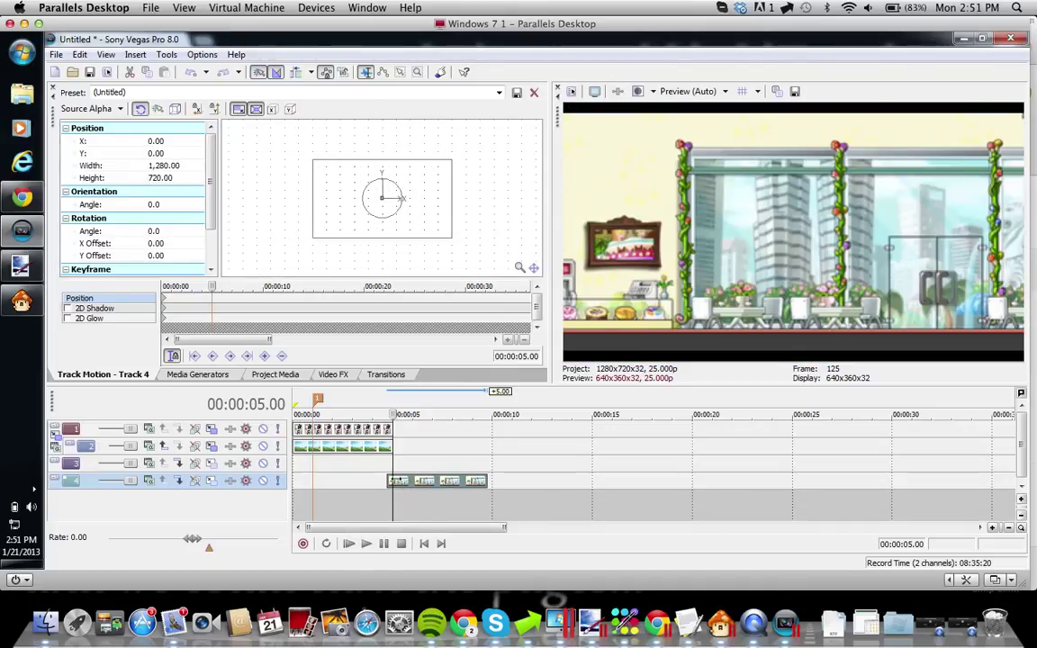
{"action": "left_click_drag", "start_coordinate": [416, 481], "coordinate": [421, 486]}
- At 00:00:06.01, enlarge track 4's motion frame to about 2,817 by 1,585 and shift it to about X -601, Y 291
{"action": "left_click", "coordinate": [413, 480]}
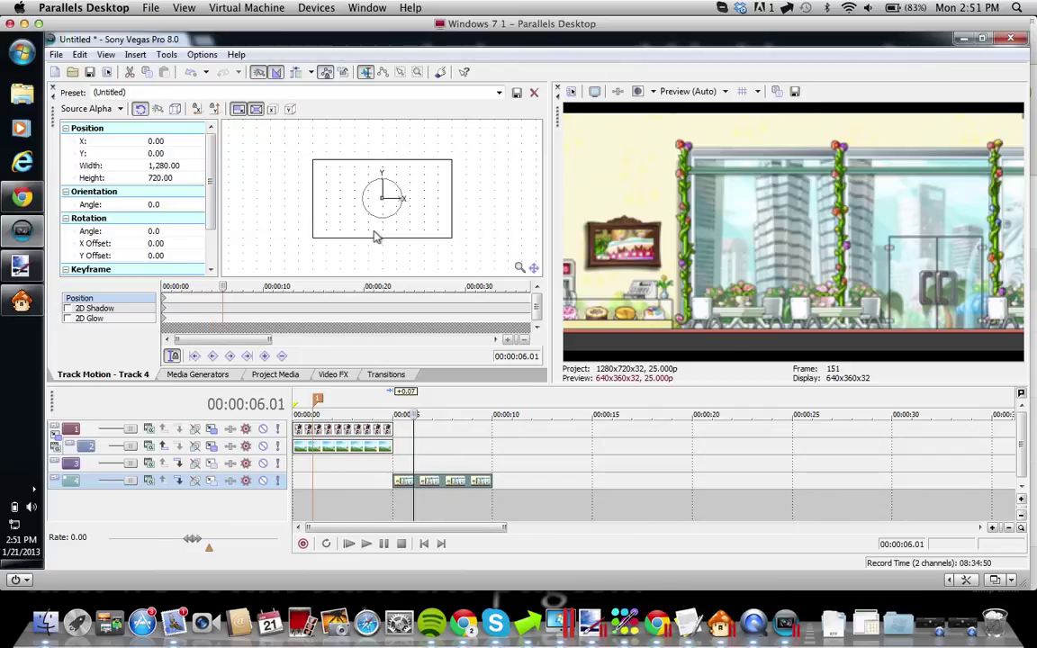
{"action": "left_click_drag", "start_coordinate": [452, 238], "coordinate": [545, 285]}
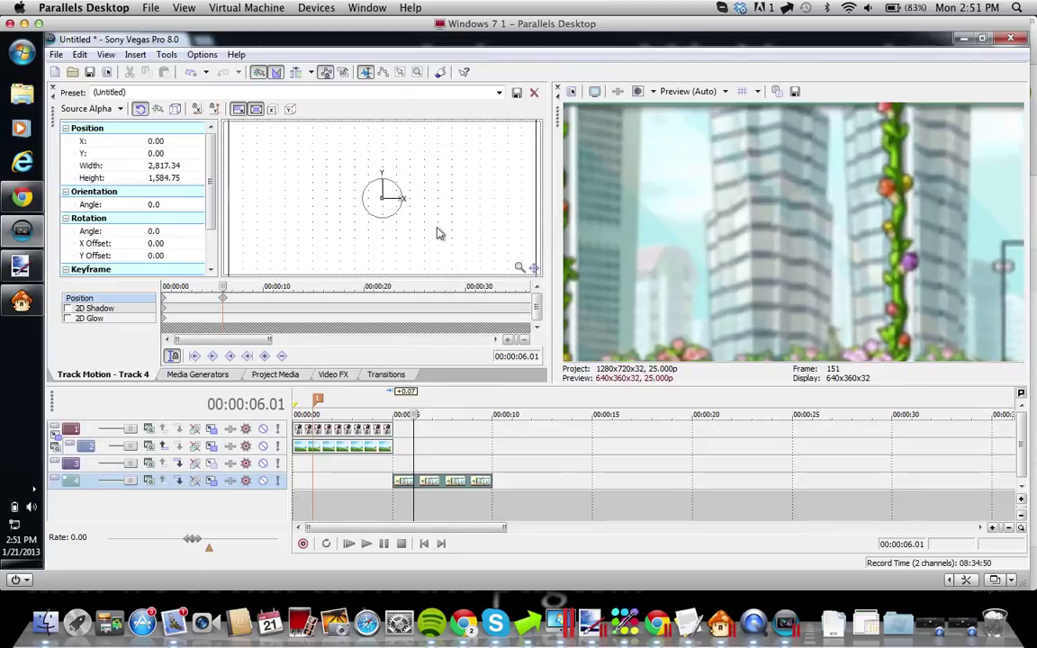
{"action": "left_click_drag", "start_coordinate": [423, 224], "coordinate": [362, 196]}
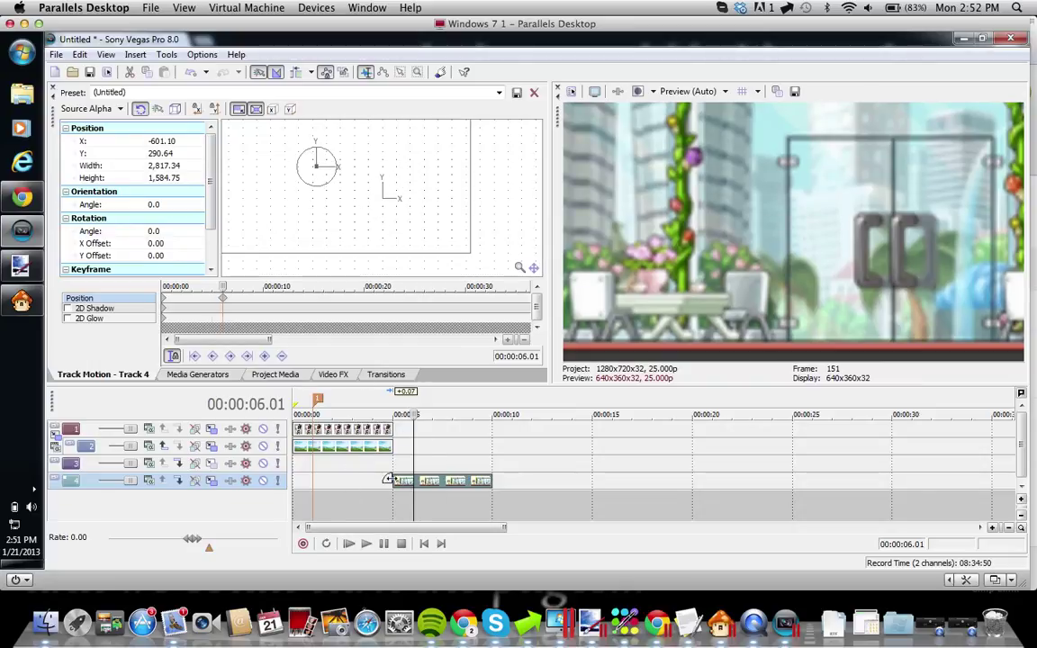
- Move the enlarged position keyframe of track 4 to 00:00:05.00, matching the start of the cafe clip
{"action": "left_click", "coordinate": [394, 481]}
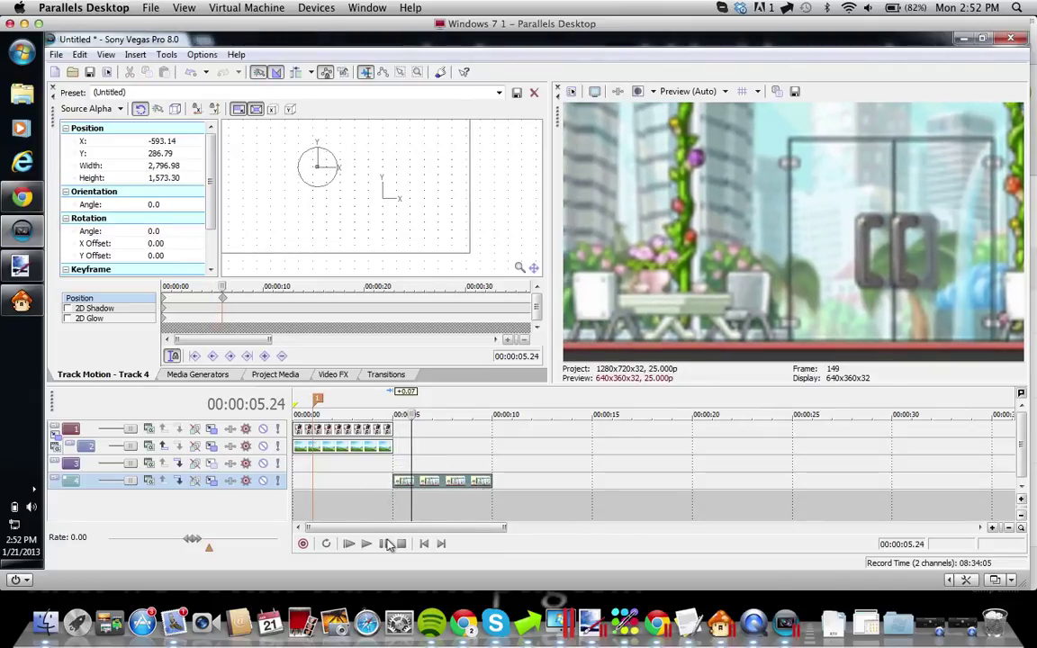
{"action": "left_click", "coordinate": [396, 482]}
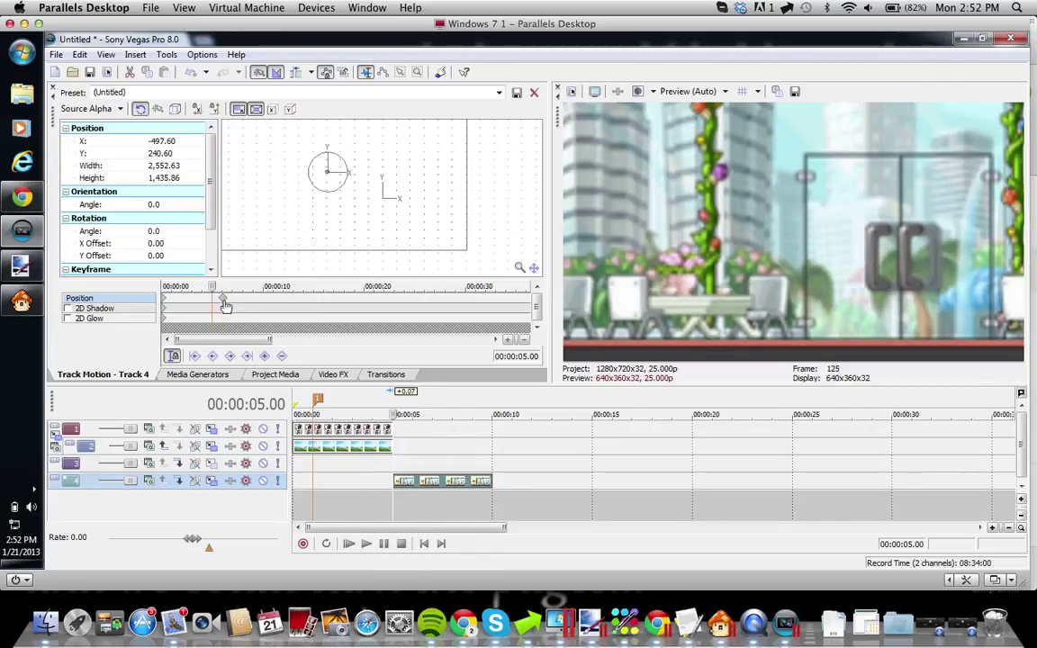
{"action": "scroll", "coordinate": [229, 304], "scroll_direction": "up", "scroll_amount": 3}
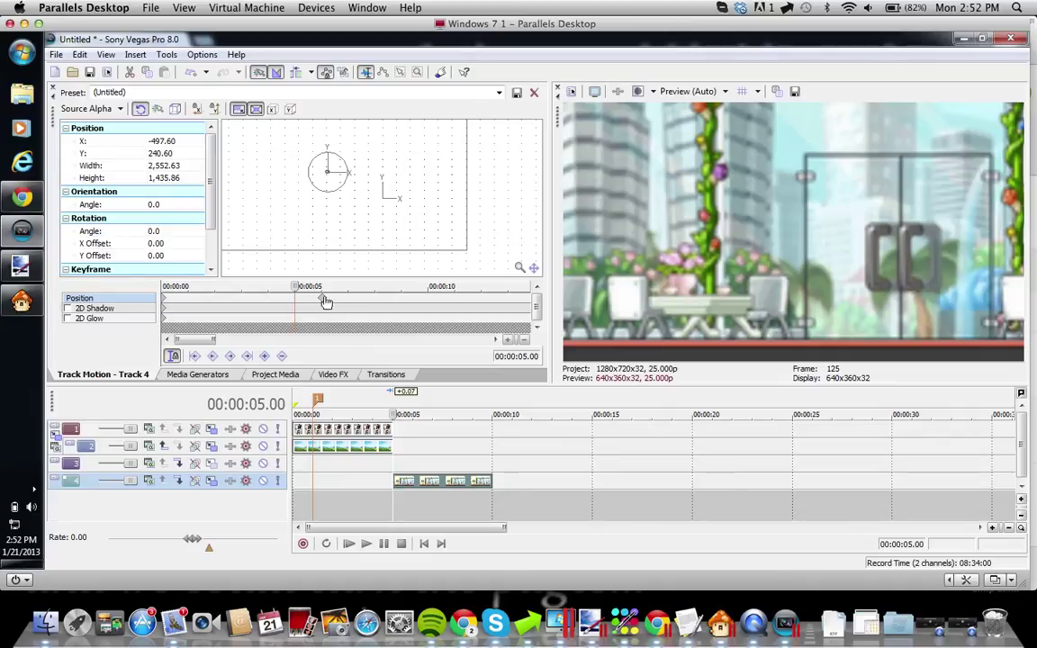
{"action": "left_click", "coordinate": [417, 482]}
{"action": "left_click", "coordinate": [456, 482]}
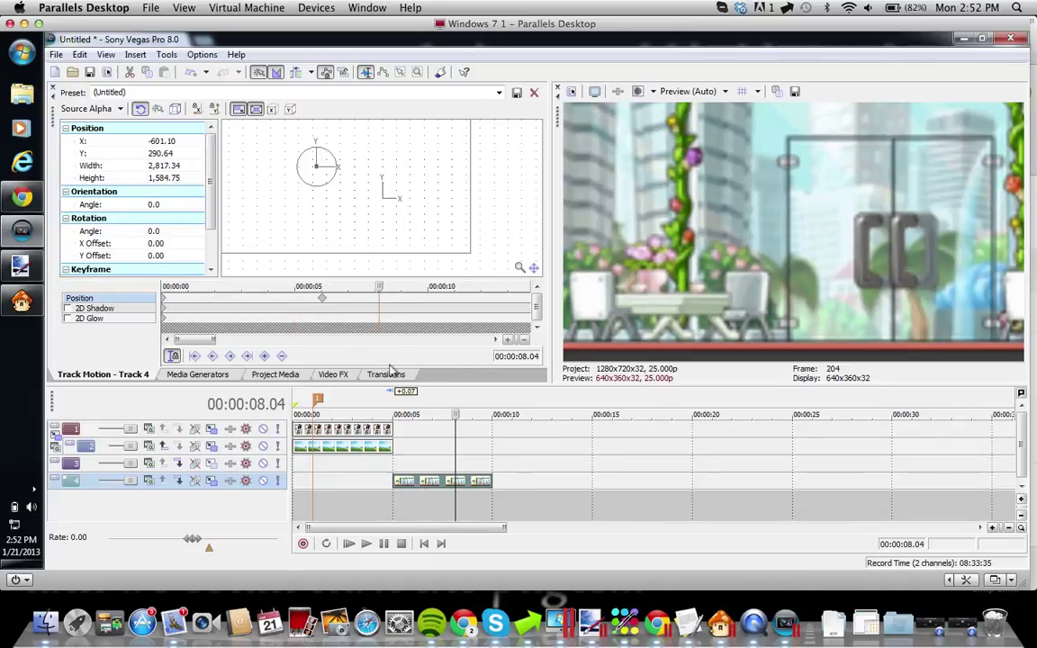
{"action": "left_click", "coordinate": [396, 478]}
{"action": "left_click", "coordinate": [395, 482]}
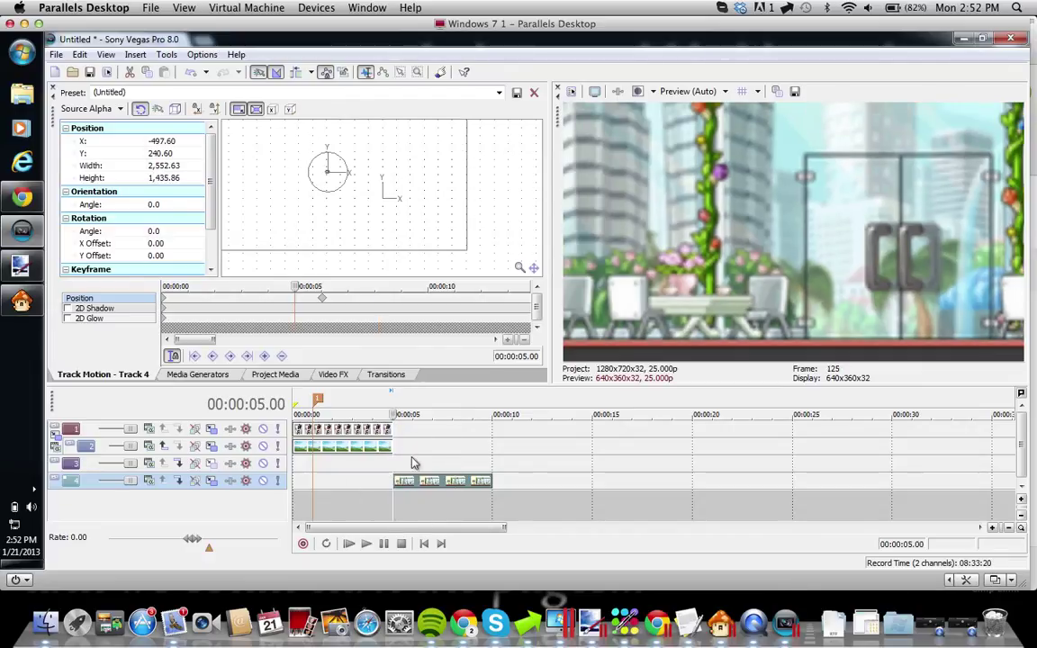
{"action": "left_click_drag", "start_coordinate": [323, 302], "coordinate": [294, 307]}
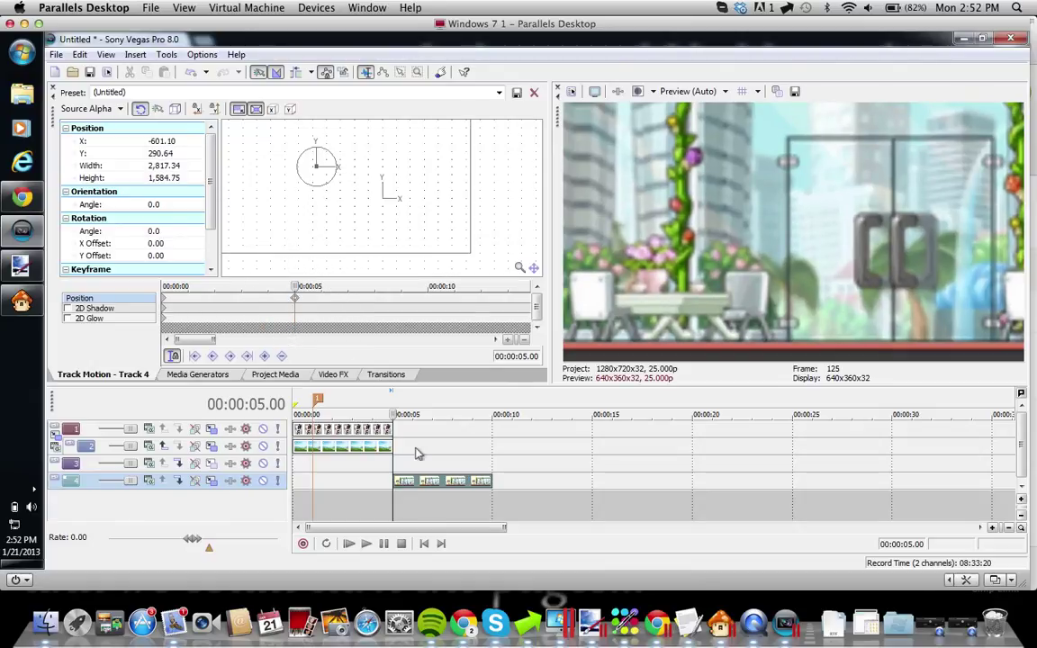
{"action": "left_click", "coordinate": [393, 464]}
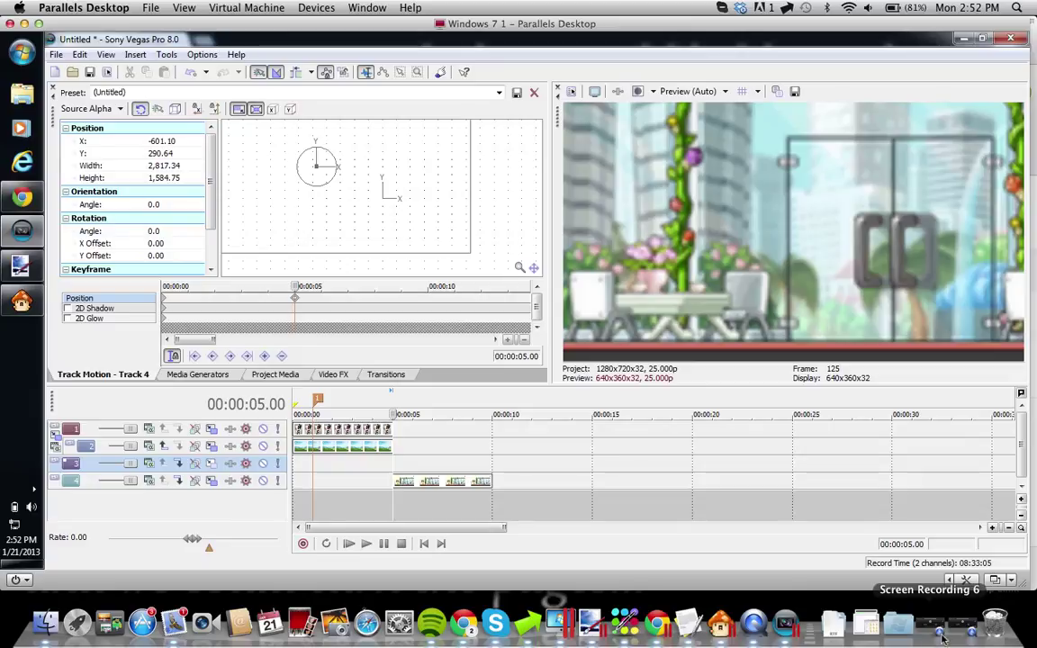
{"action": "left_click", "coordinate": [972, 633]}
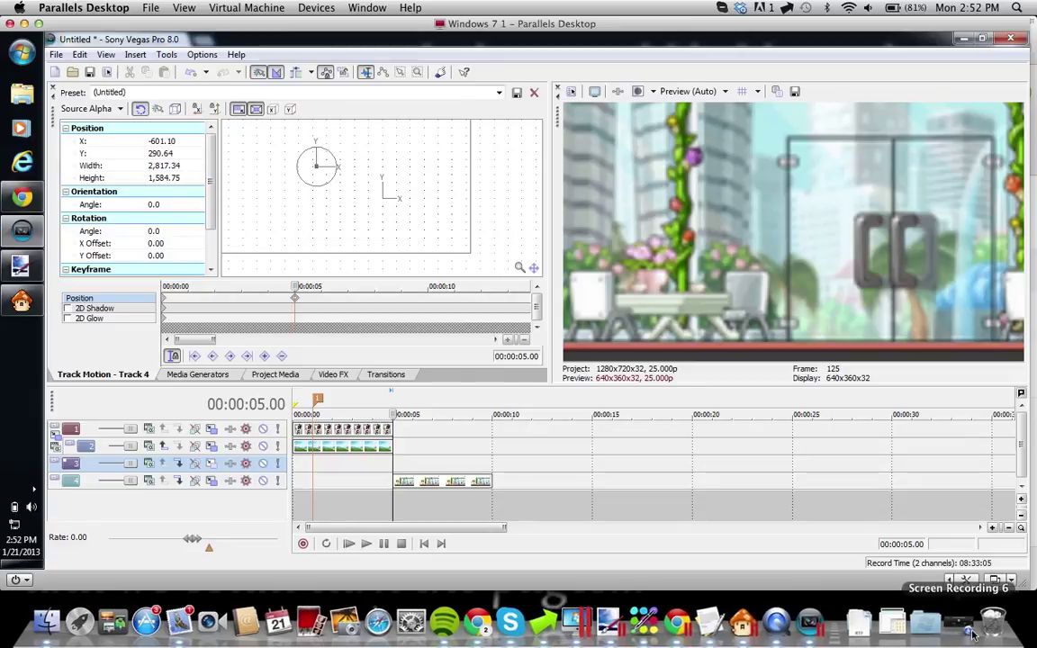